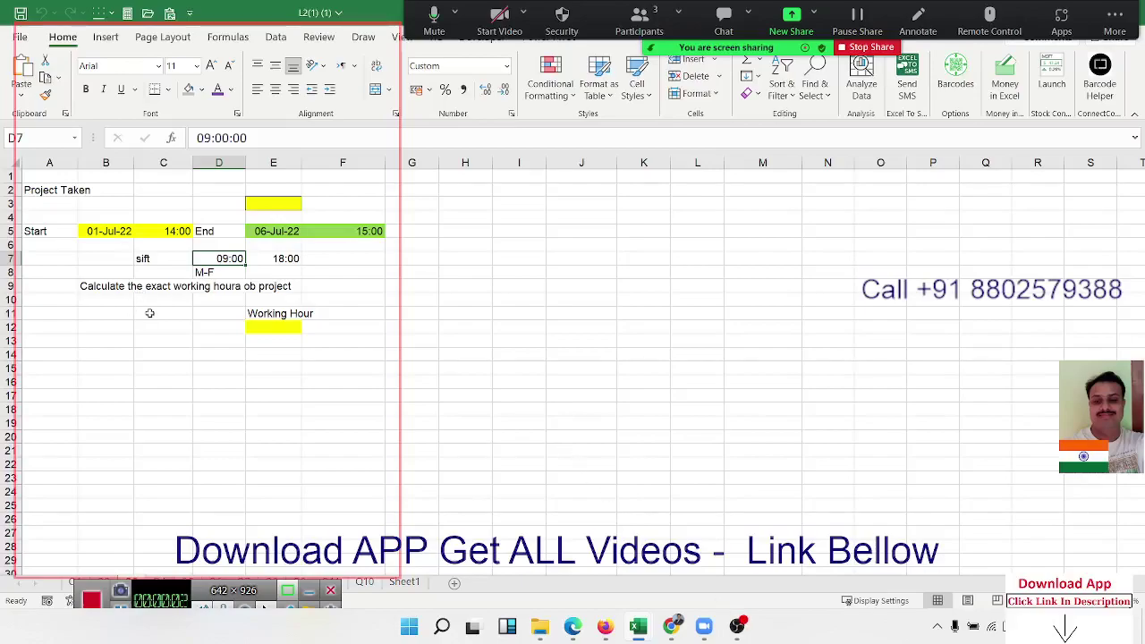
# Step: Inspect the project start and end dates and times in row 5 and the shift times in row 7
pyautogui.click(107, 231)
pyautogui.click(270, 231)
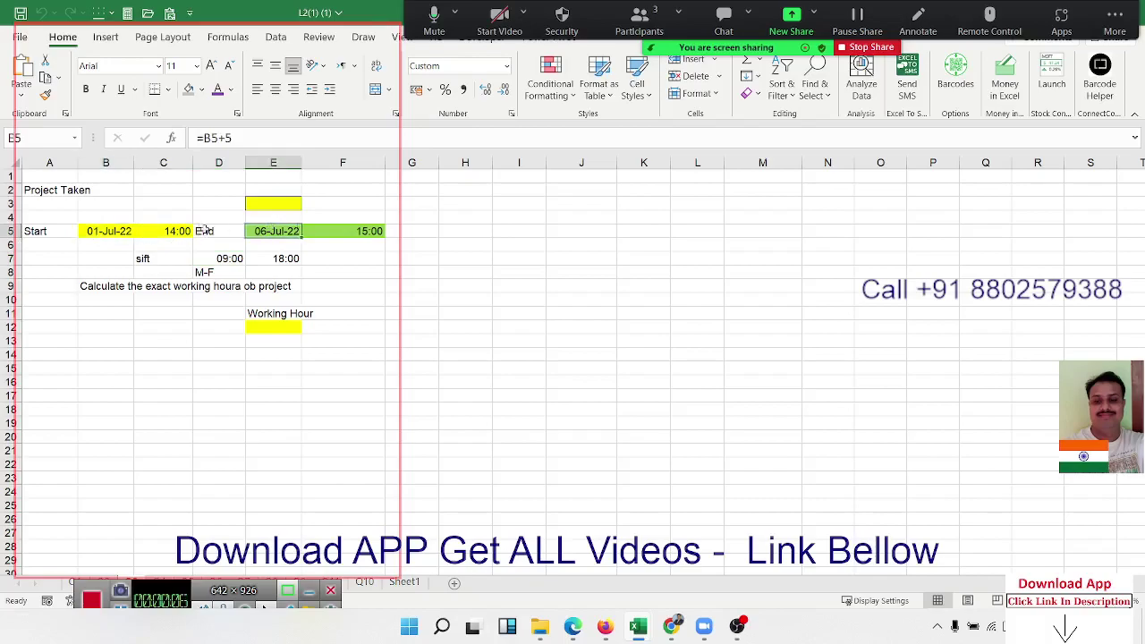
pyautogui.click(107, 232)
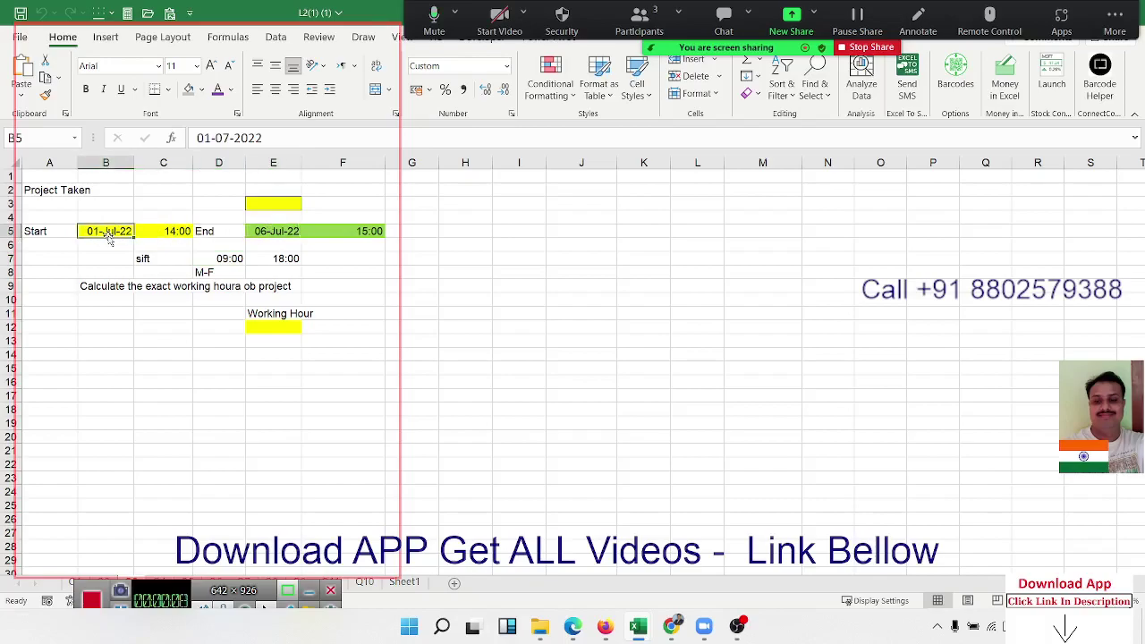
pyautogui.click(180, 231)
pyautogui.click(270, 230)
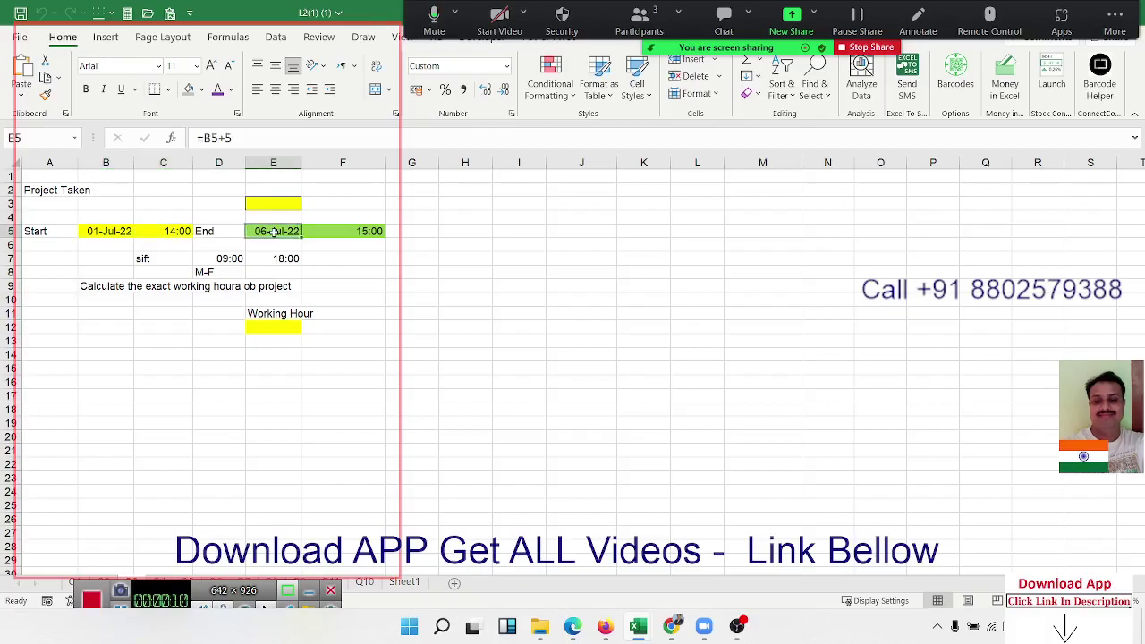
pyautogui.click(374, 231)
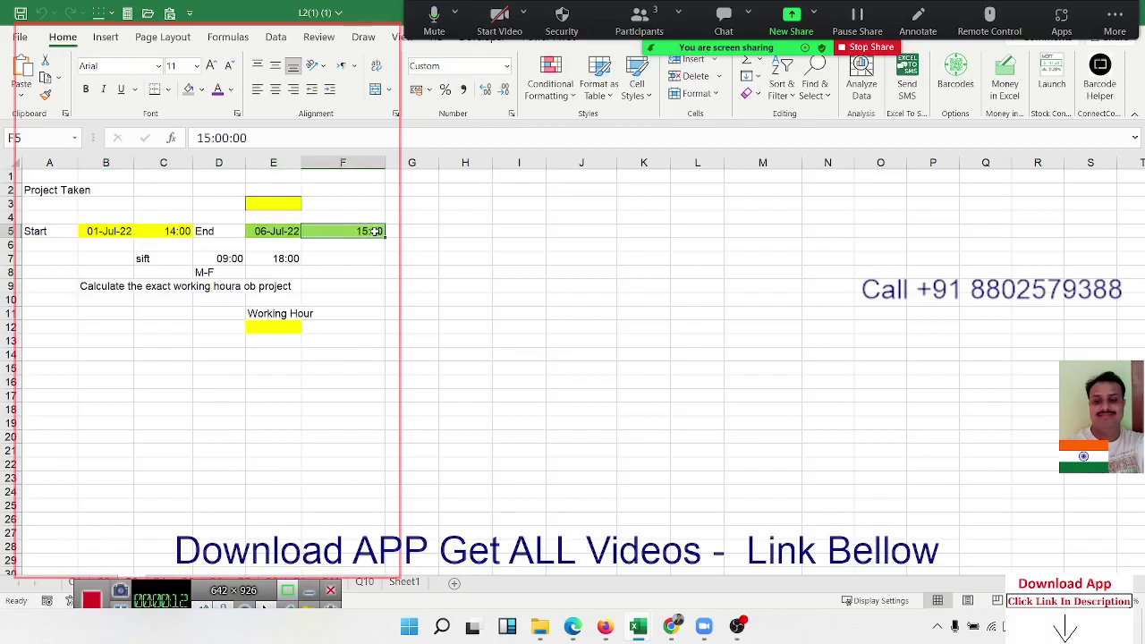
pyautogui.click(220, 258)
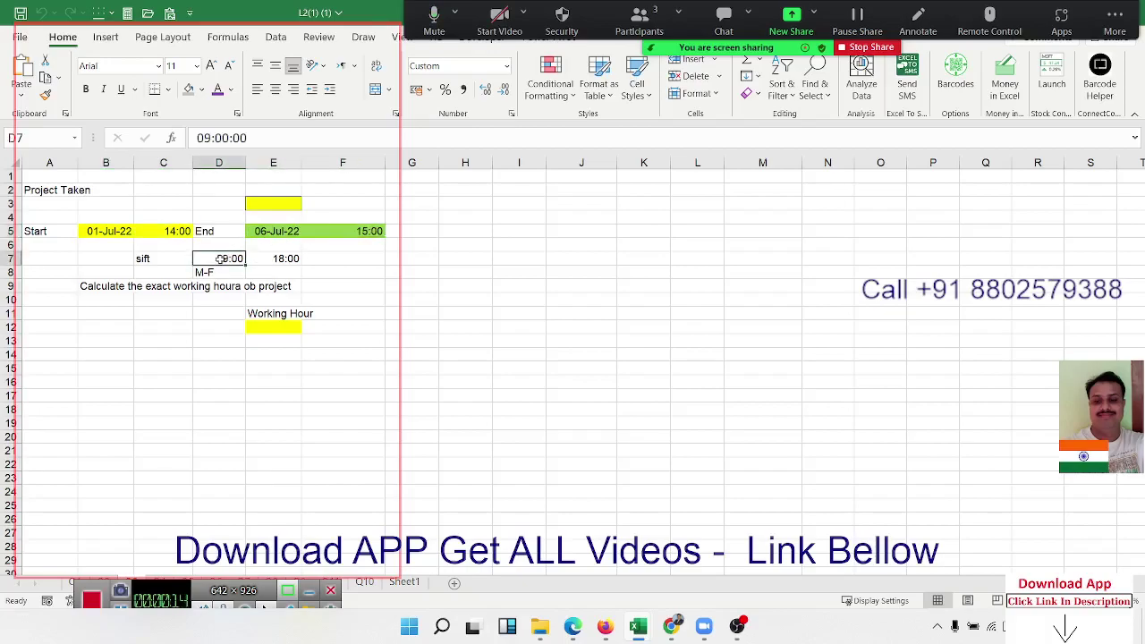
pyautogui.click(272, 259)
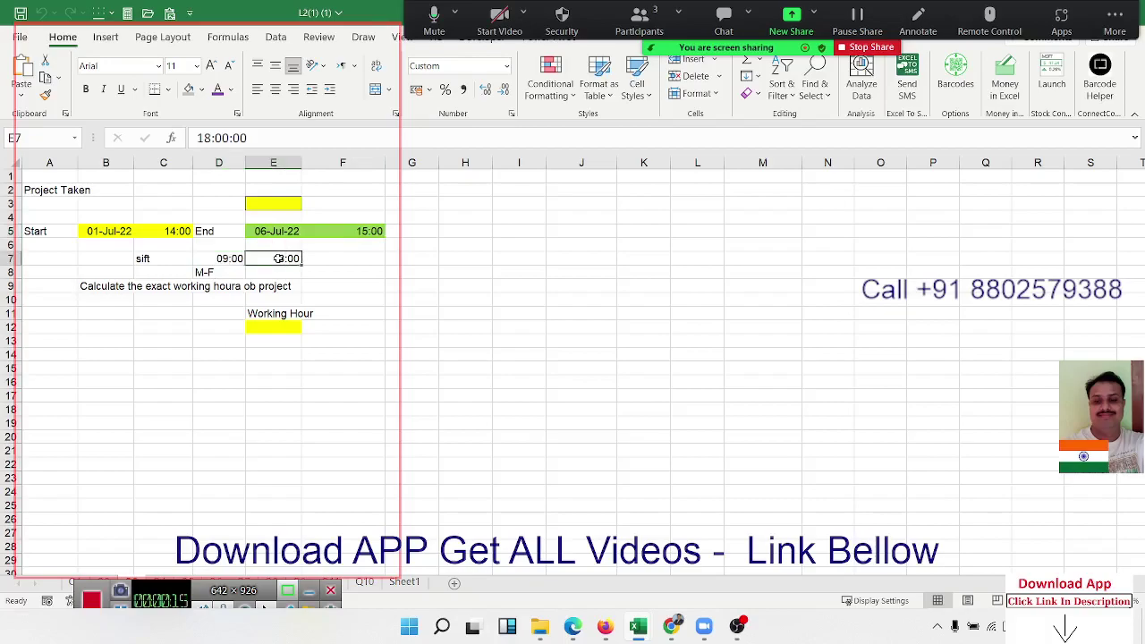
# Step: Enter =NETWORKDAYS(B5,E5) in B12, returning 4 working days
pyautogui.click(123, 328)
pyautogui.write('=')
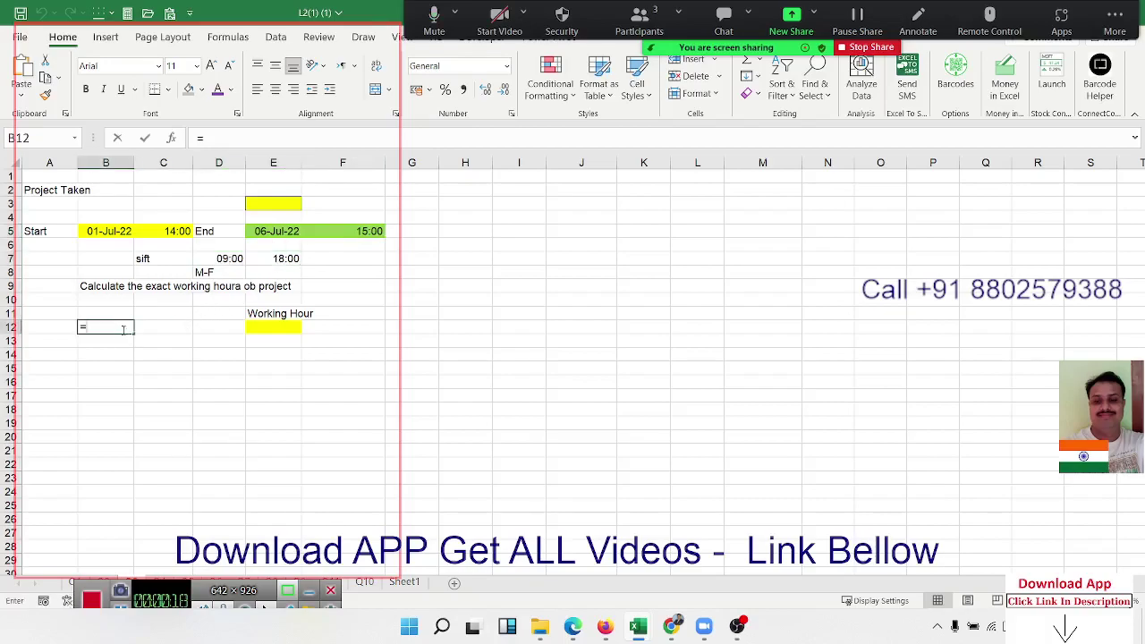
pyautogui.write('net')
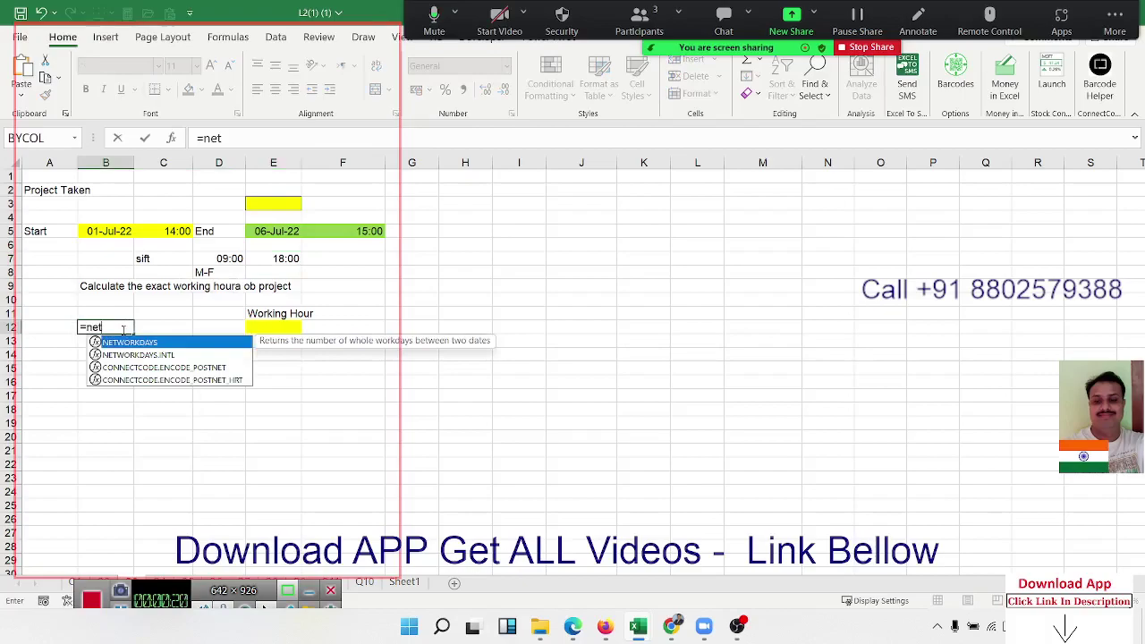
pyautogui.press('Tab')
pyautogui.press('BackSpace')
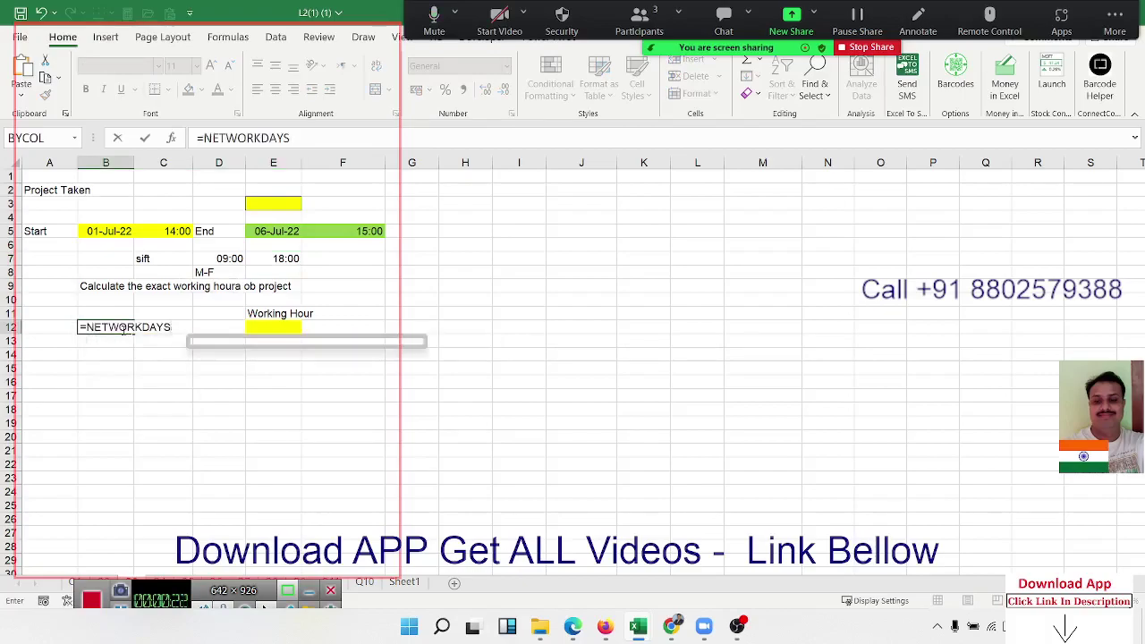
pyautogui.write('(')
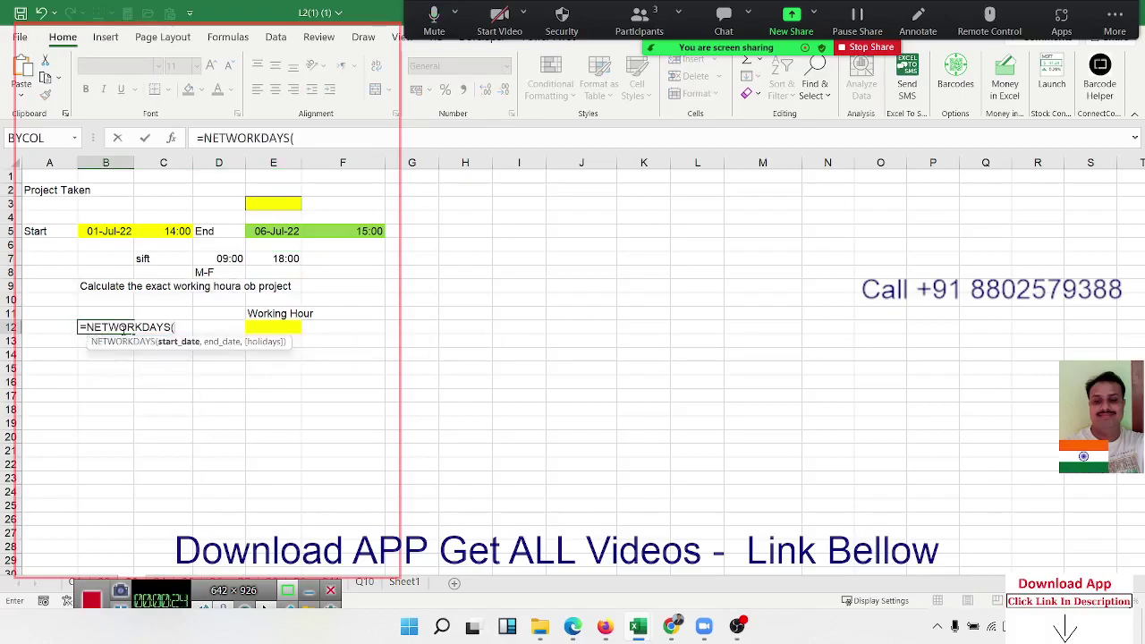
pyautogui.click(105, 233)
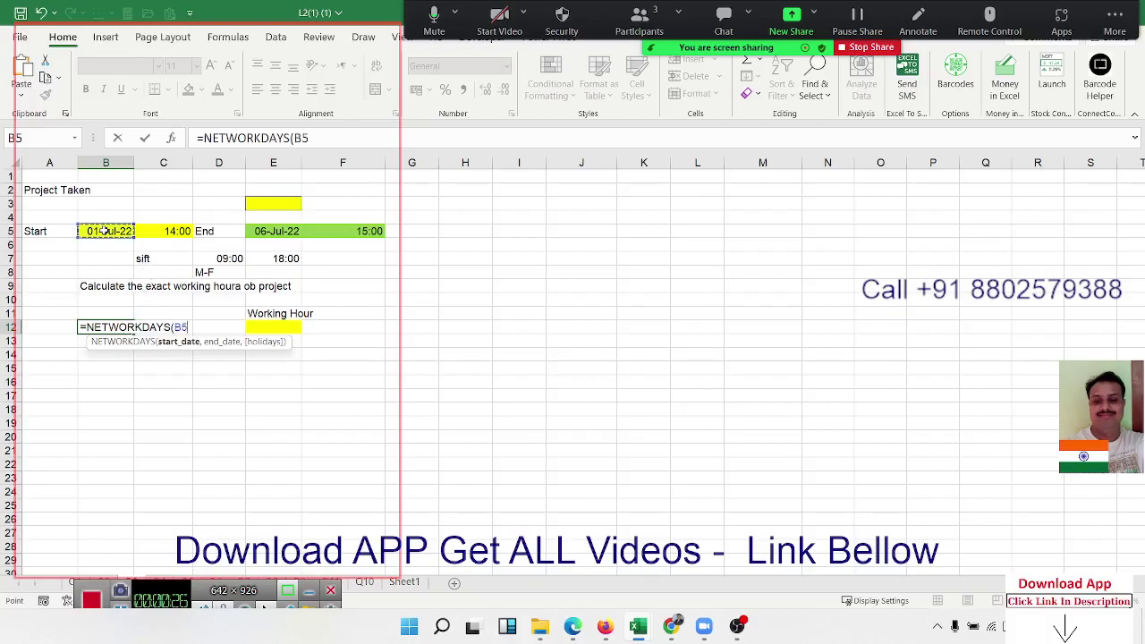
pyautogui.write(',')
pyautogui.click(276, 234)
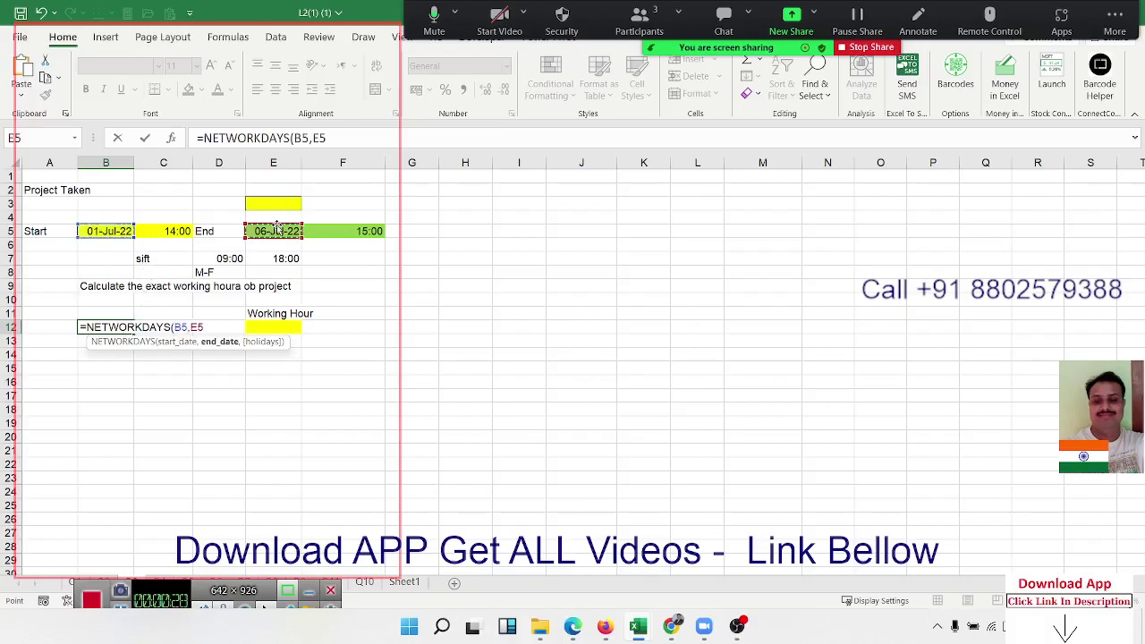
pyautogui.hotkey('ctrl', 'Return')
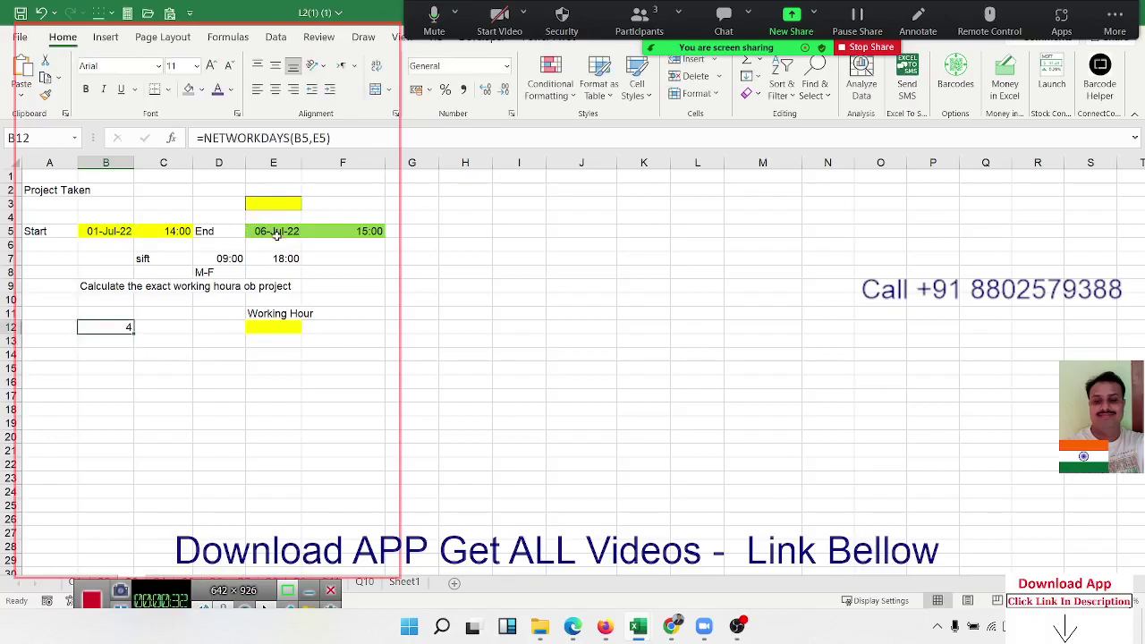
pyautogui.press('Right')
# Step: Enter =F5-C5 in C12 to get the 1:00:00 time difference
pyautogui.write('=')
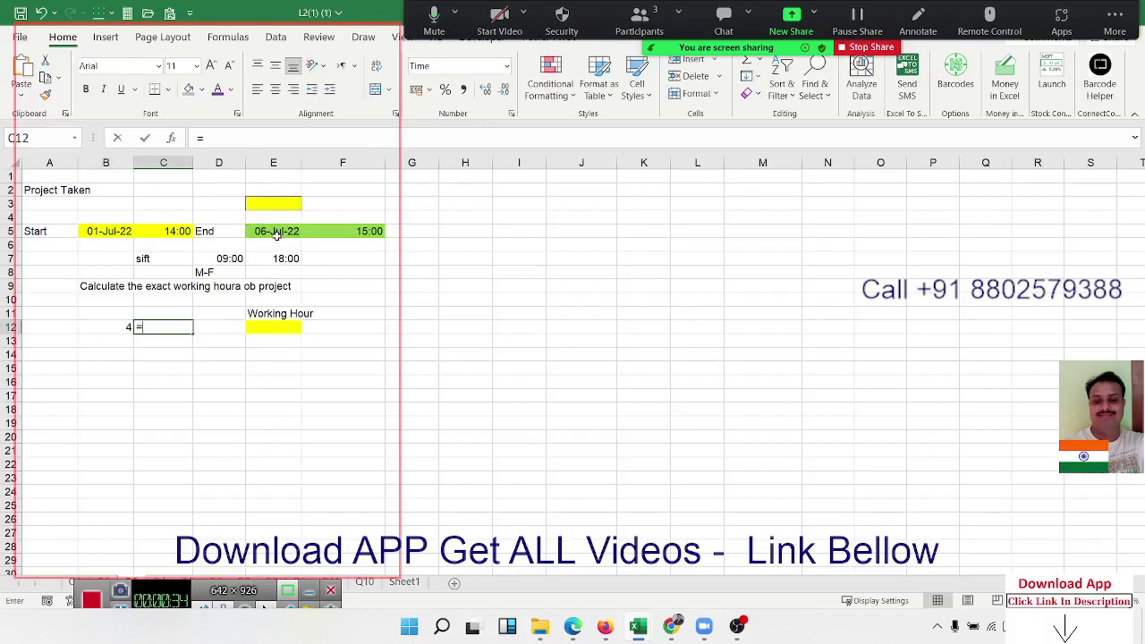
pyautogui.click(374, 227)
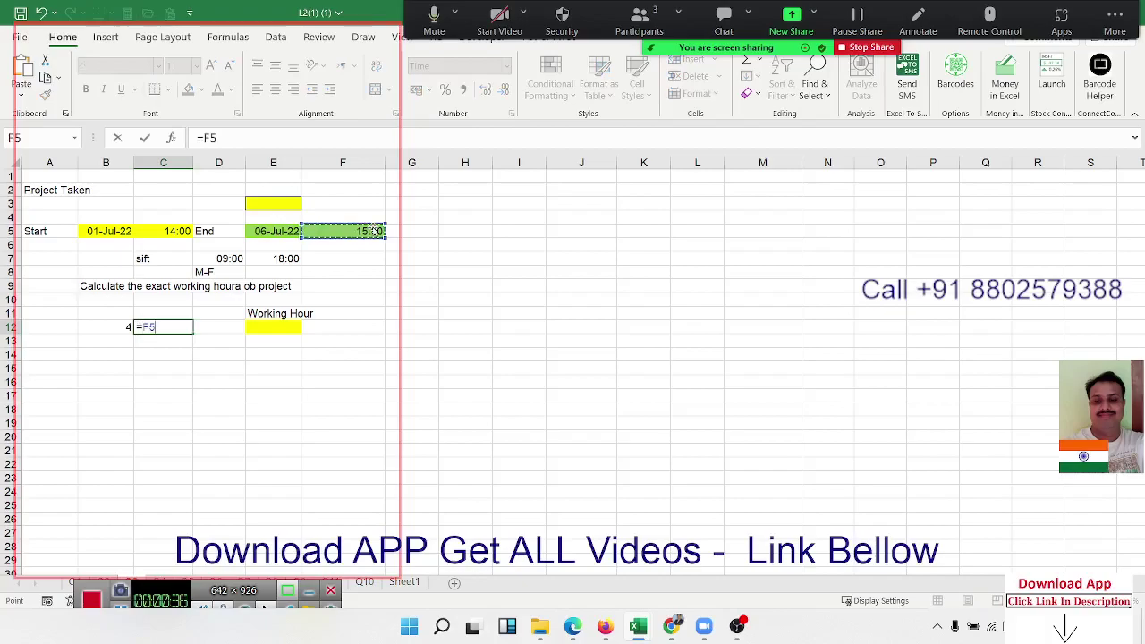
pyautogui.write('-')
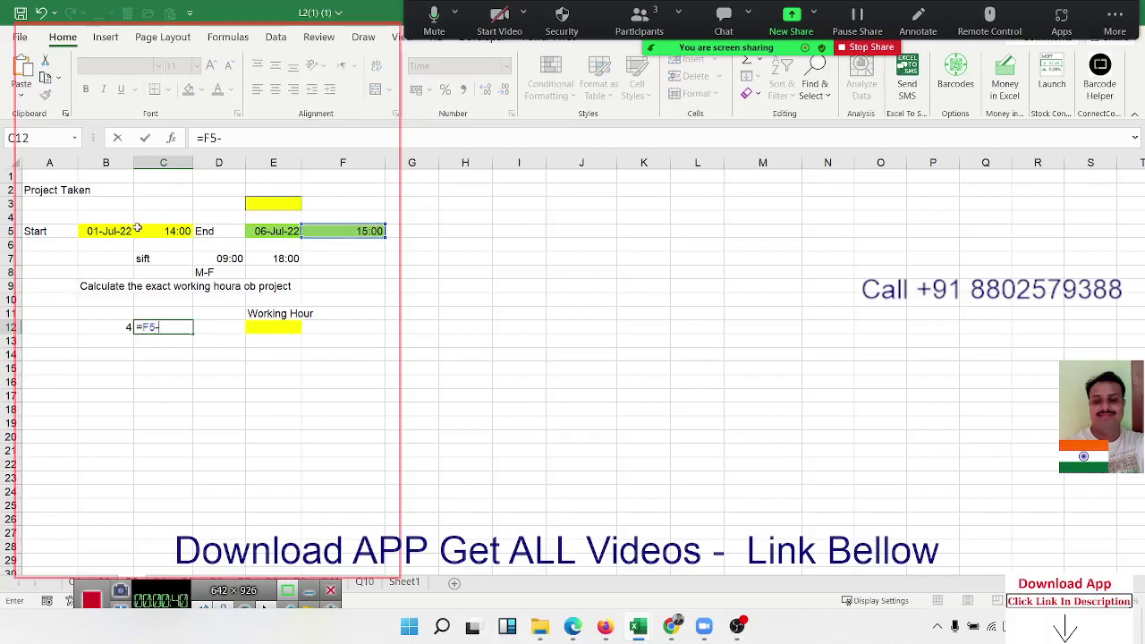
pyautogui.click(176, 231)
pyautogui.press('Return')
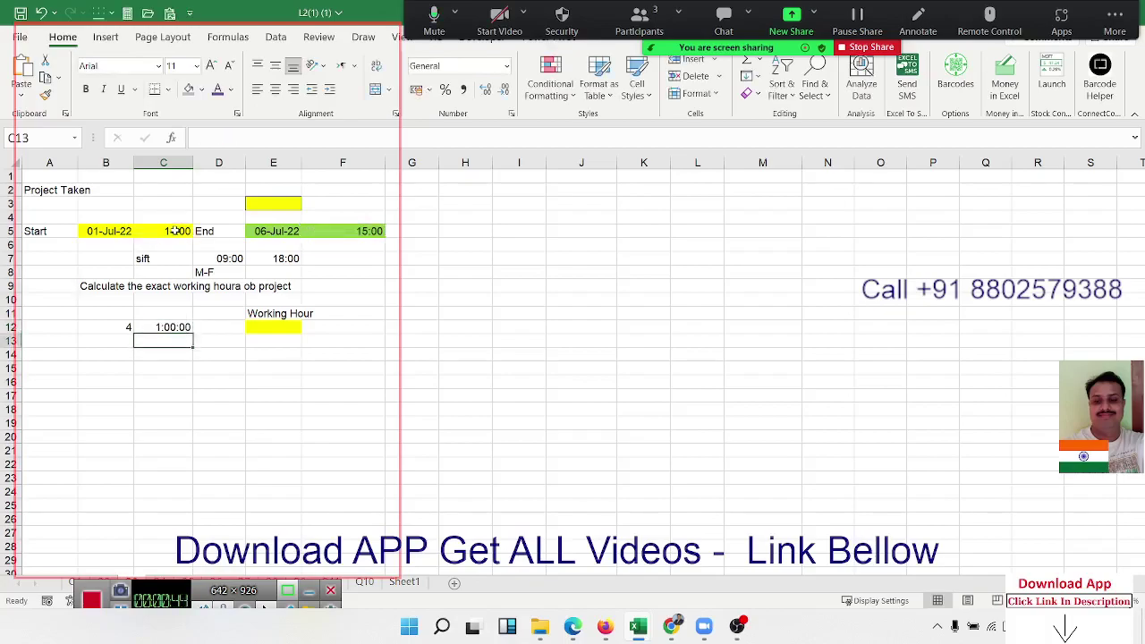
# Step: Start a B13 formula multiplying B12, then cancel it unfinished
pyautogui.press('Left')
pyautogui.write('=')
pyautogui.press('Up')
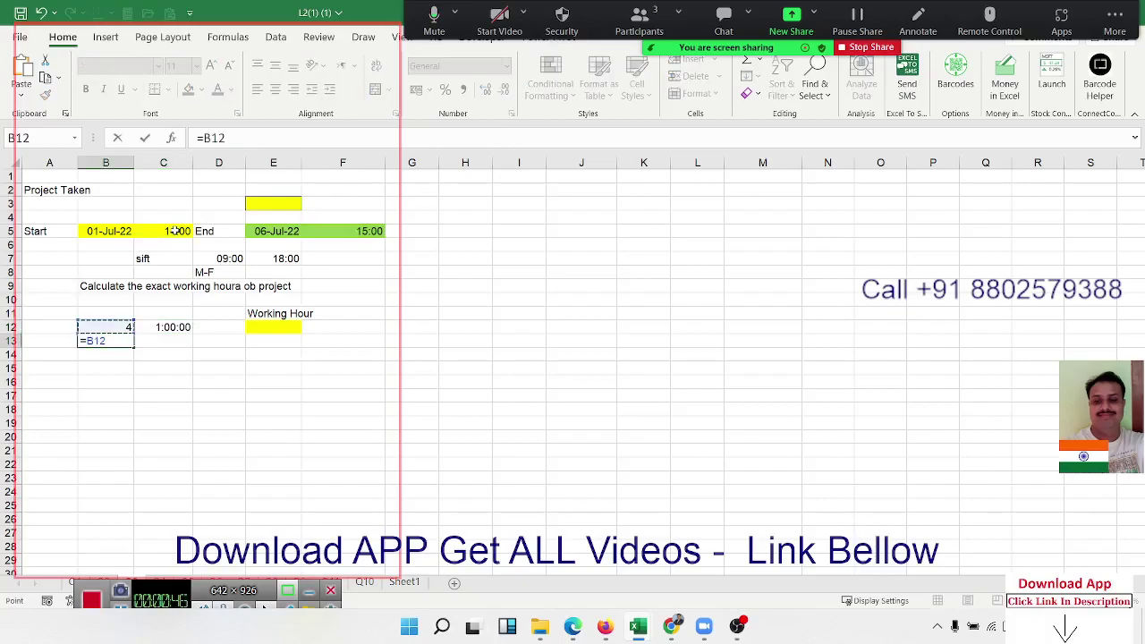
pyautogui.write('*')
pyautogui.press('Escape')
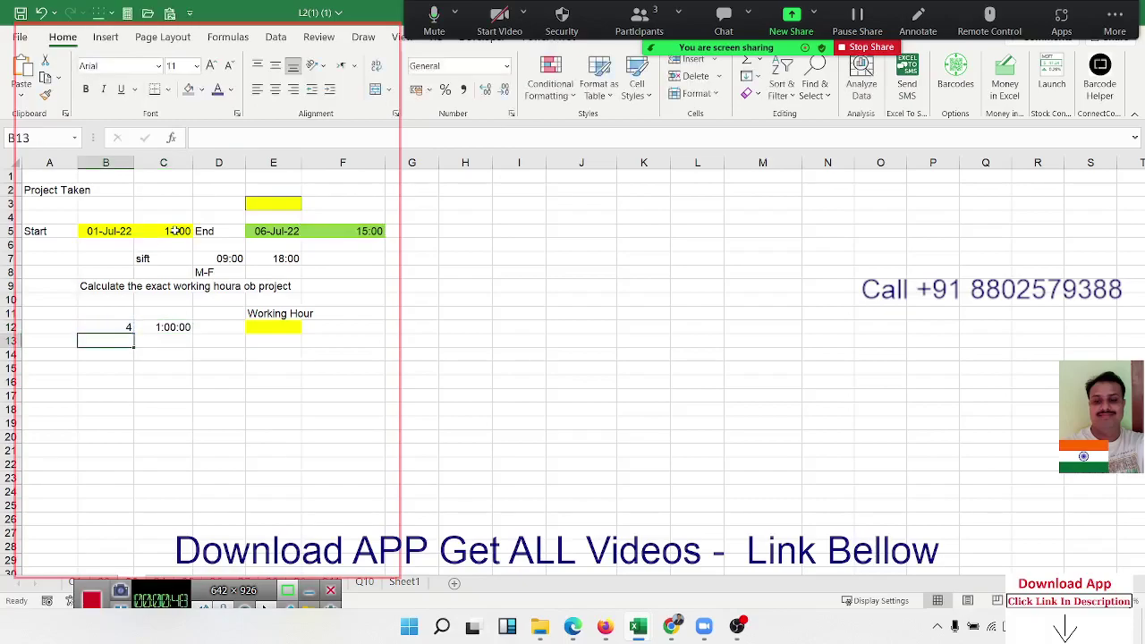
pyautogui.press('Right')
pyautogui.press('Right')
pyautogui.press('Right')
pyautogui.press('Right')
pyautogui.press('Right')
# Step: Enter =E7-D7 in F7 to get the shift length
pyautogui.press('Up')
pyautogui.press('Up')
pyautogui.press('Up')
pyautogui.press('Up')
pyautogui.press('Up')
pyautogui.press('Up')
pyautogui.press('Left')
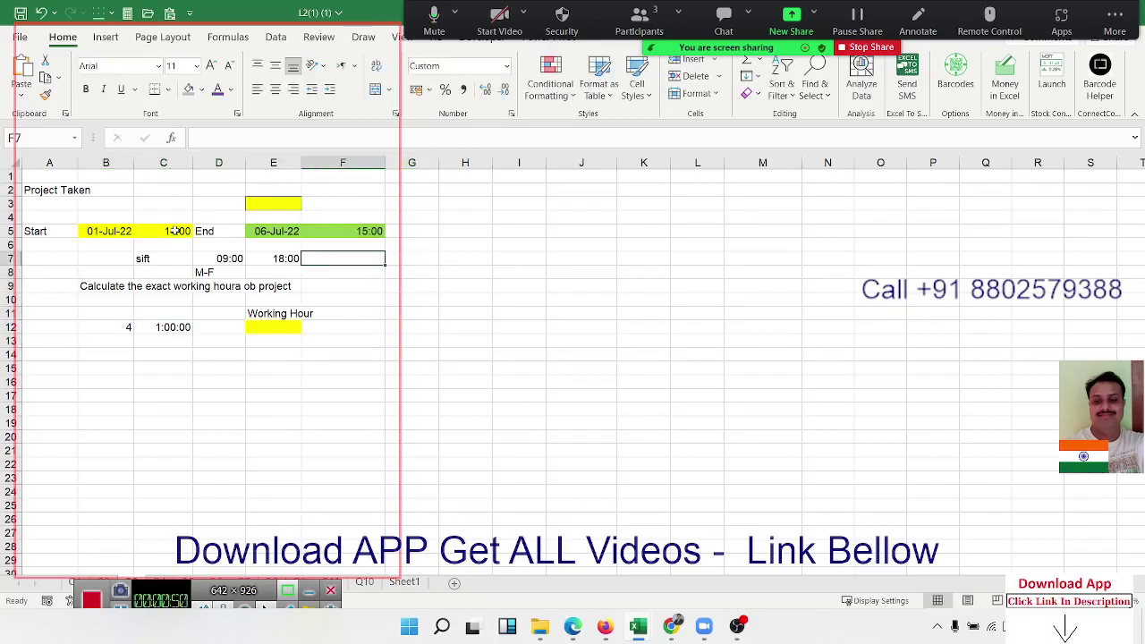
pyautogui.write('=')
pyautogui.press('Left')
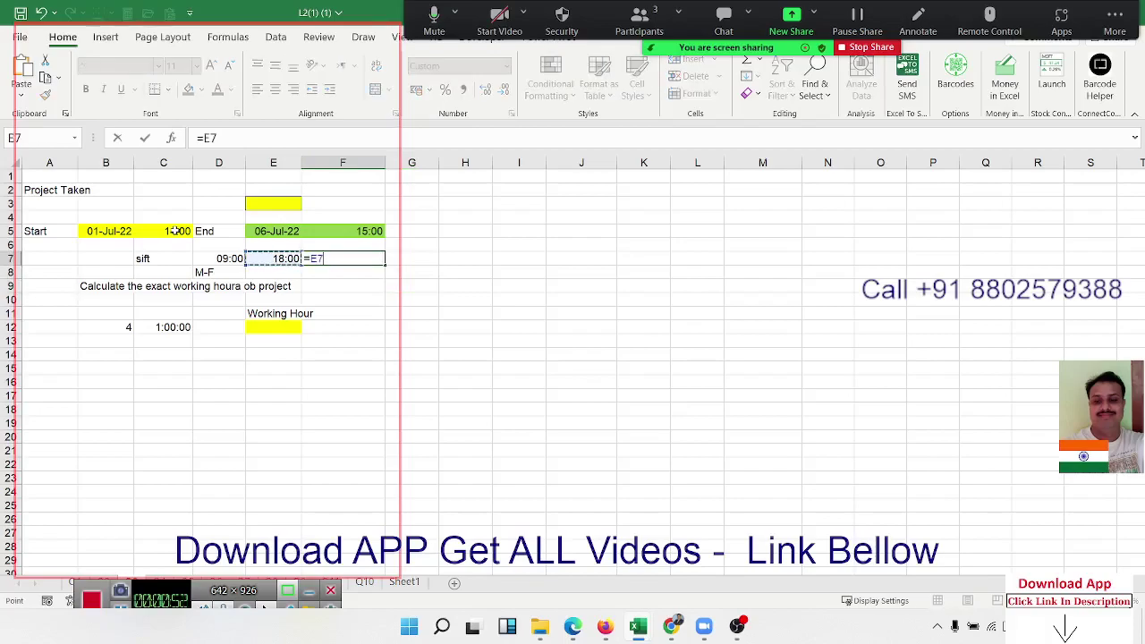
pyautogui.write('-')
pyautogui.press('Left')
pyautogui.press('Left')
pyautogui.press('Return')
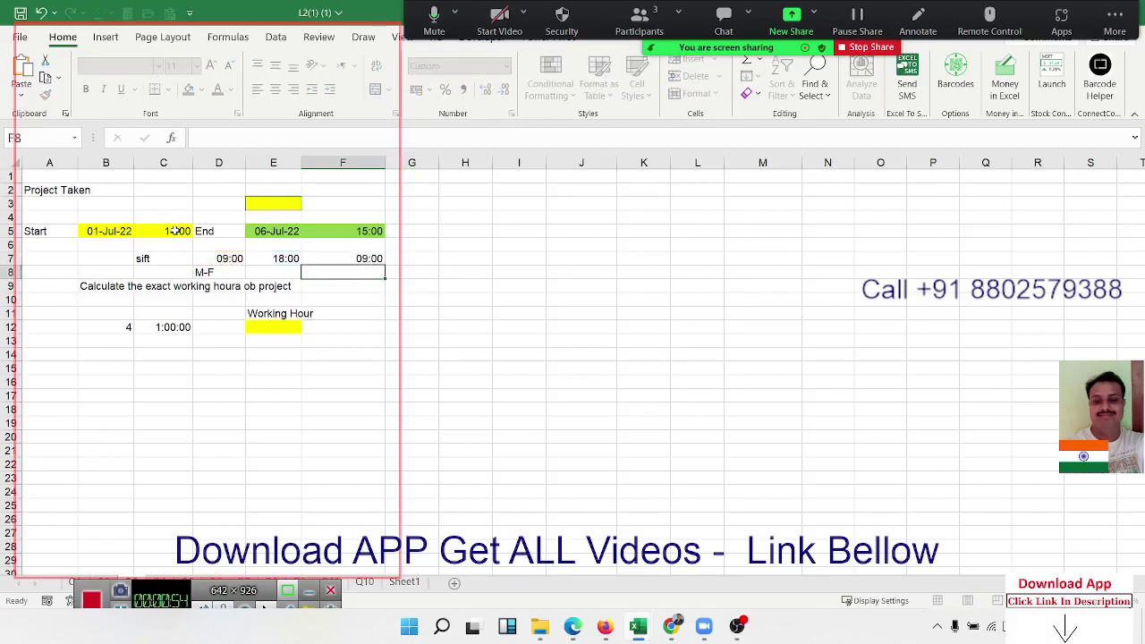
pyautogui.press('Down')
pyautogui.press('Down')
pyautogui.press('Left')
pyautogui.press('Left')
pyautogui.press('Left')
pyautogui.press('Left')
# Step: Make B13 multiply the B12 working days by the F7 shift length, showing 12:00
pyautogui.press('Down')
pyautogui.press('Down')
pyautogui.press('Down')
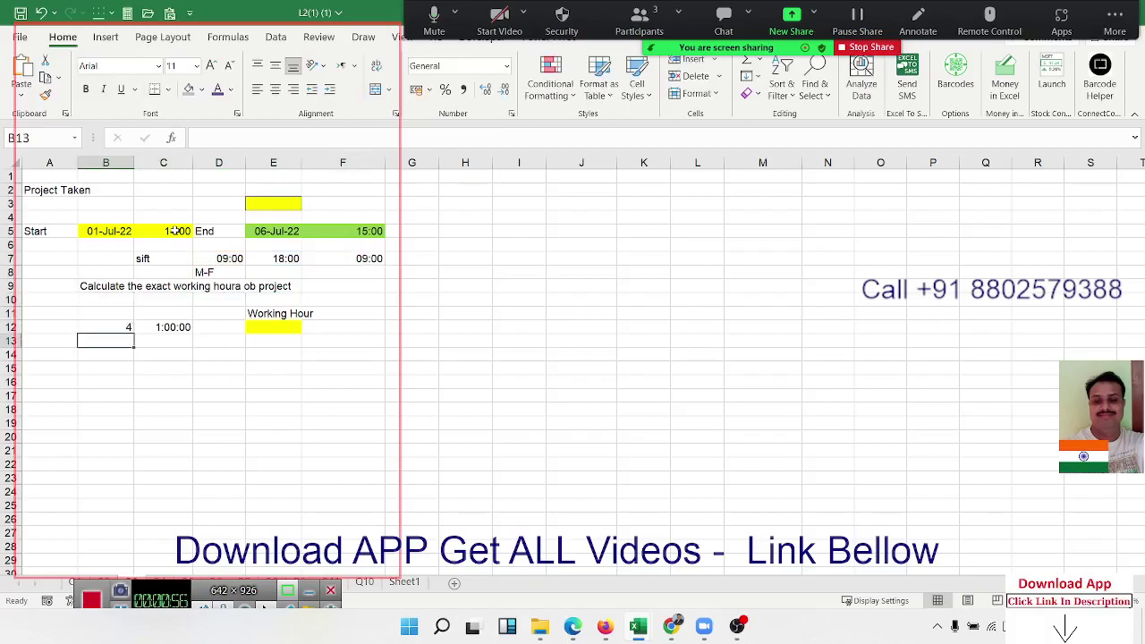
pyautogui.press('Down')
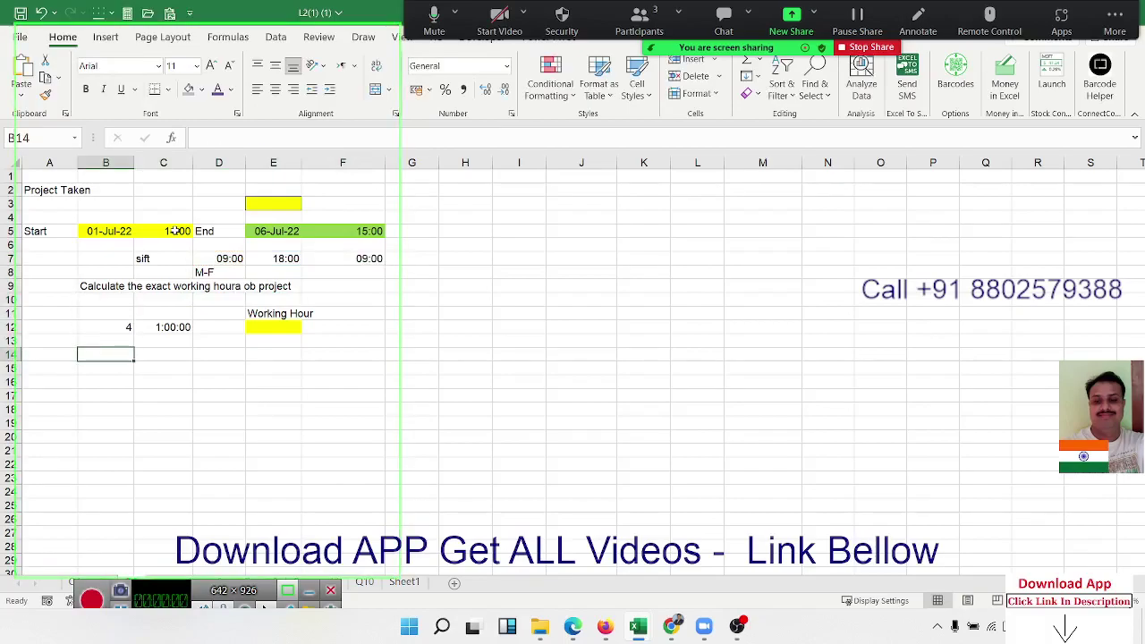
pyautogui.press('Up')
pyautogui.write('=')
pyautogui.press('Up')
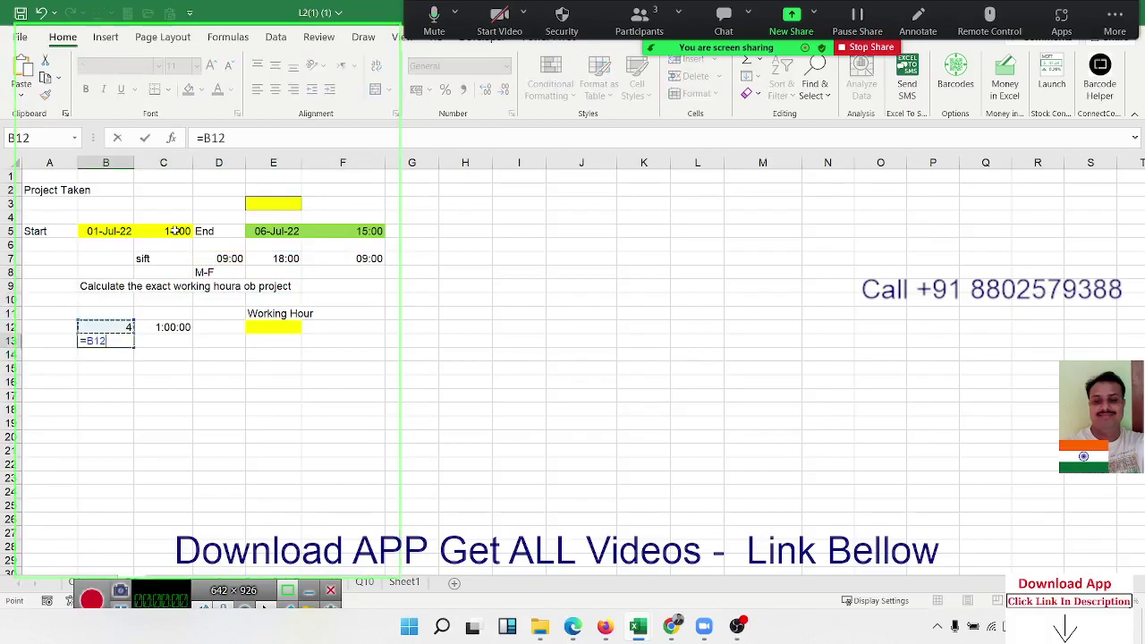
pyautogui.write('*8')
pyautogui.click(352, 258)
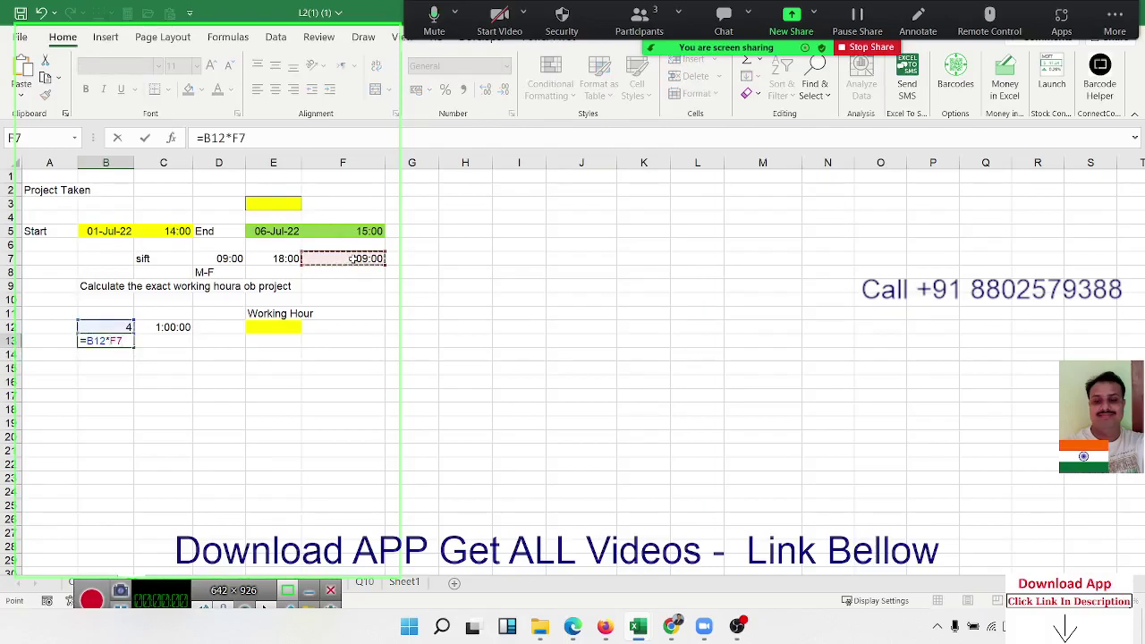
pyautogui.press('Return')
# Step: Enter =B13+C12 in C13, displaying 13:00
pyautogui.press('Up')
pyautogui.press('Right')
pyautogui.write('=')
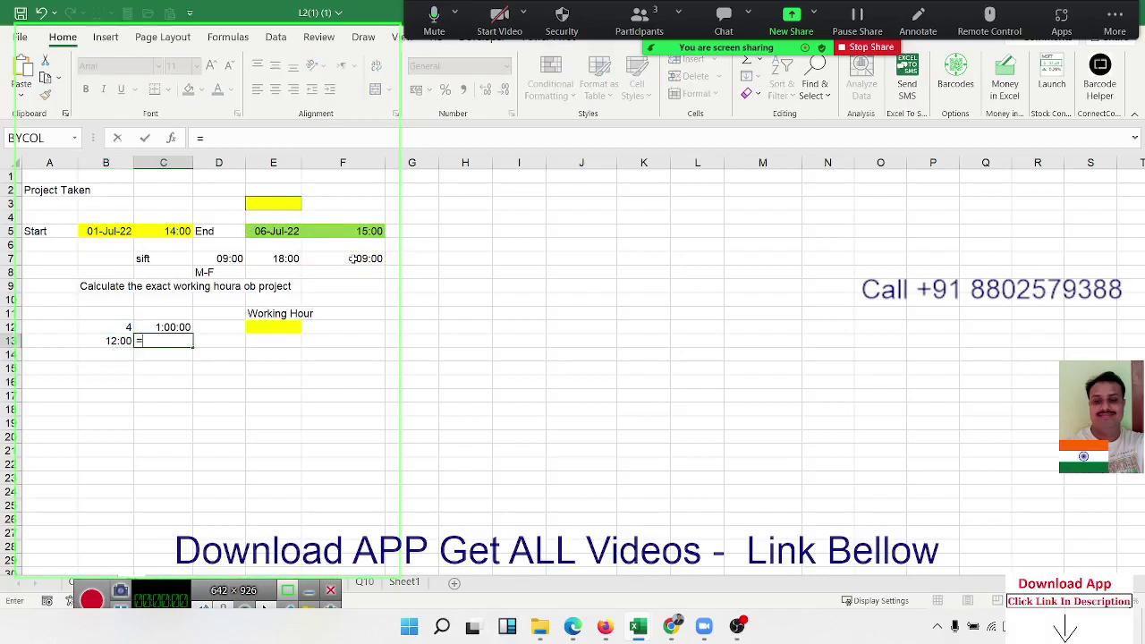
pyautogui.press('Left')
pyautogui.write('+')
pyautogui.press('Up')
pyautogui.hotkey('ctrl', 'Return')
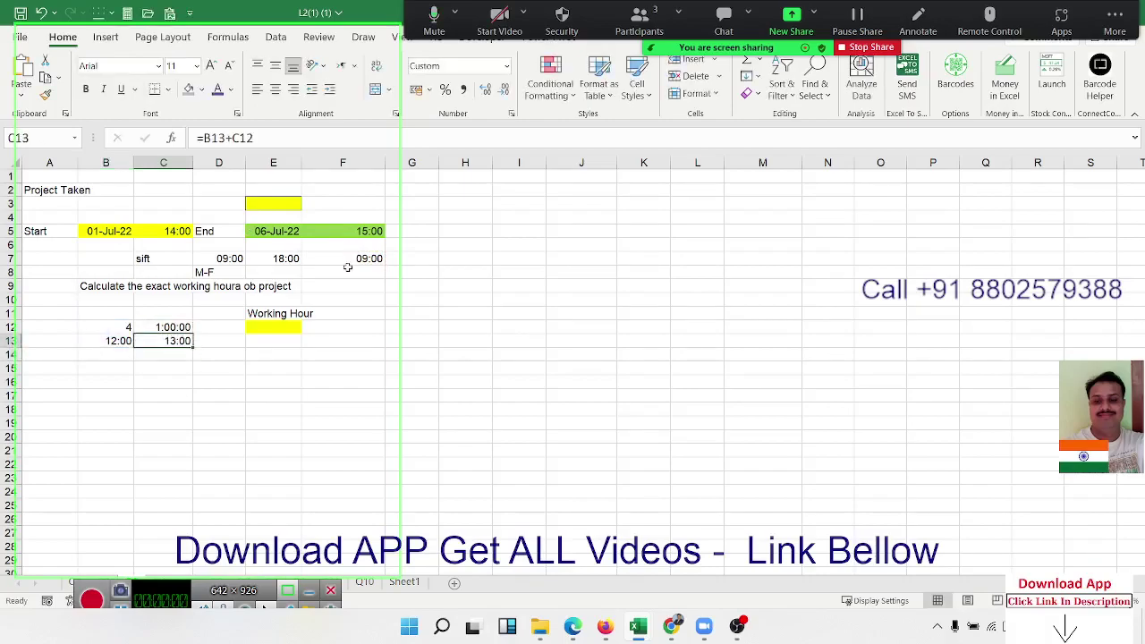
# Step: Change C13's custom number format from hh:mm to [hh]:mm so it shows 37:00
pyautogui.click(511, 114)
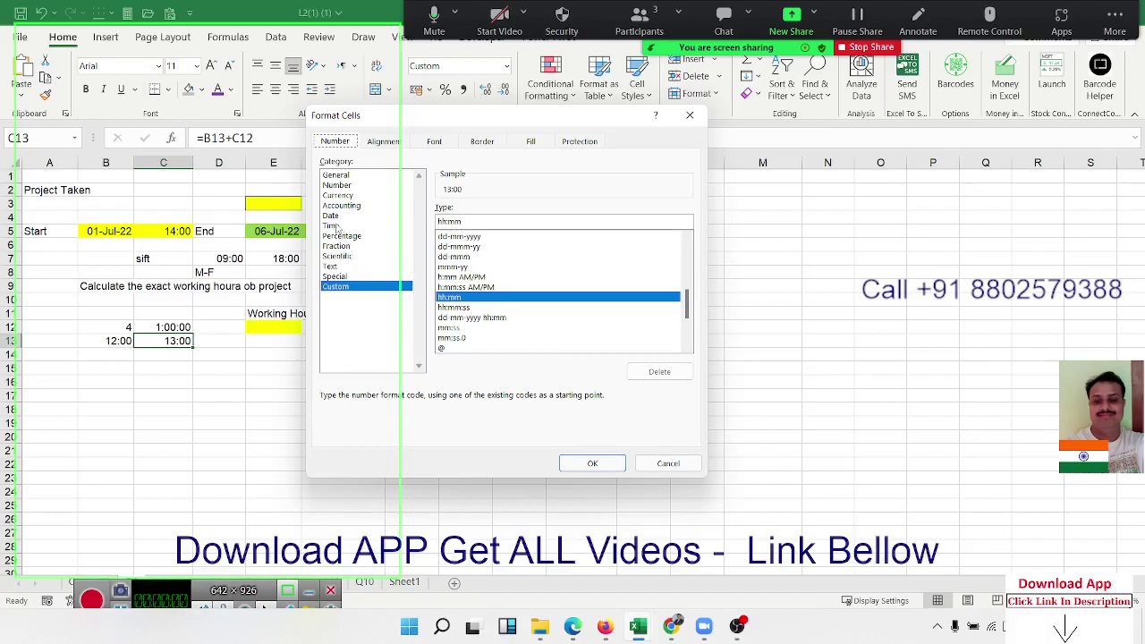
pyautogui.click(438, 221)
pyautogui.write('[hh')
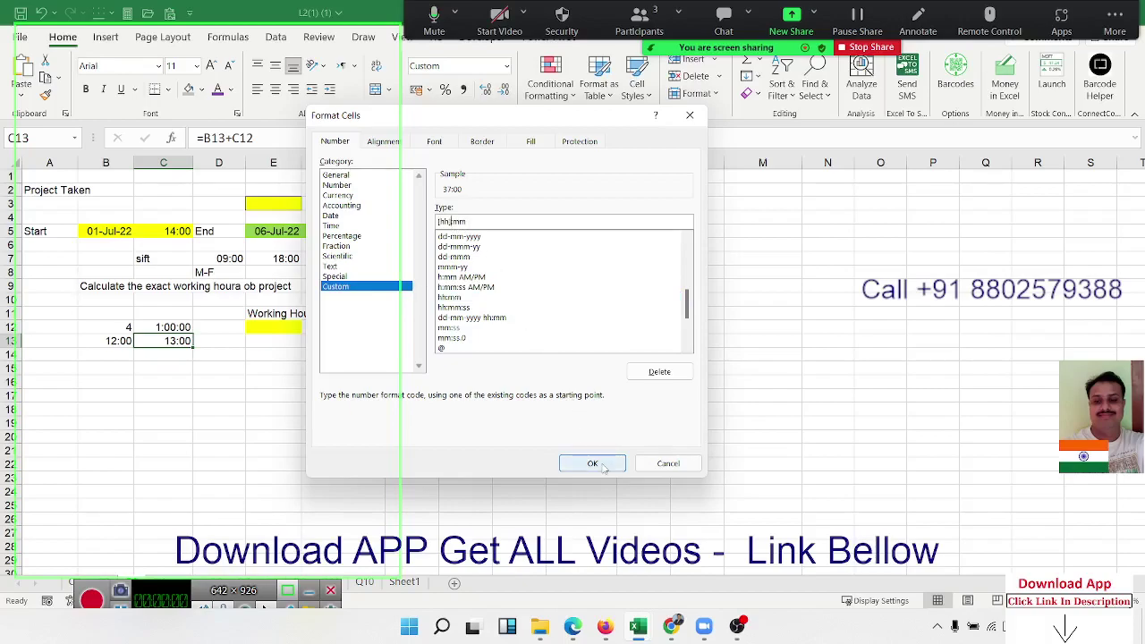
pyautogui.click(592, 462)
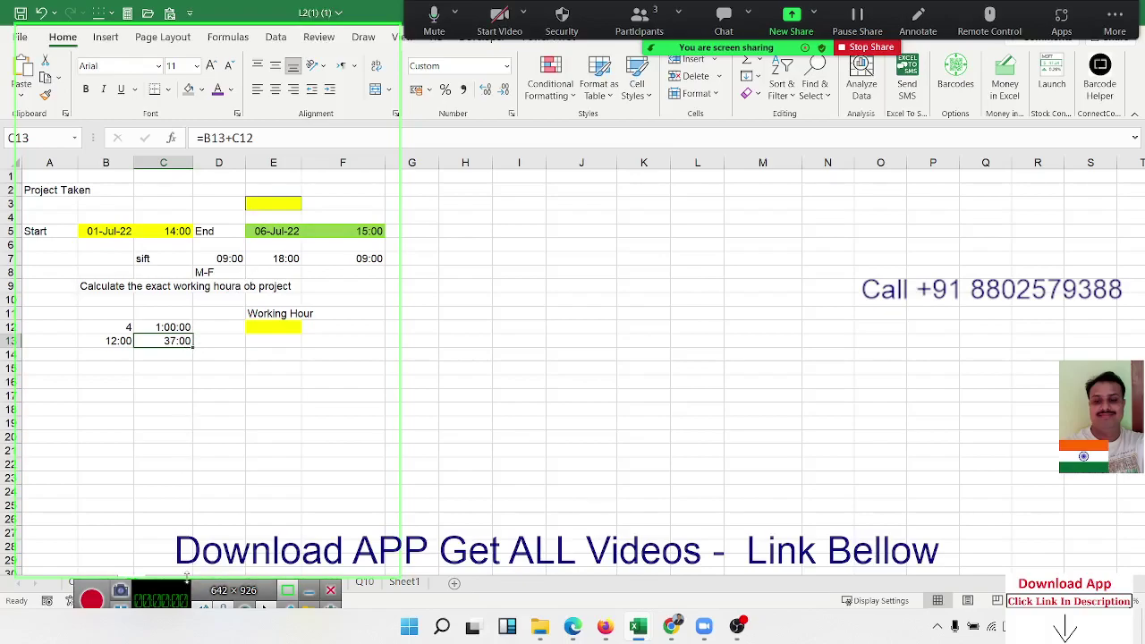
pyautogui.moveTo(189, 577); pyautogui.dragTo(187, 586)
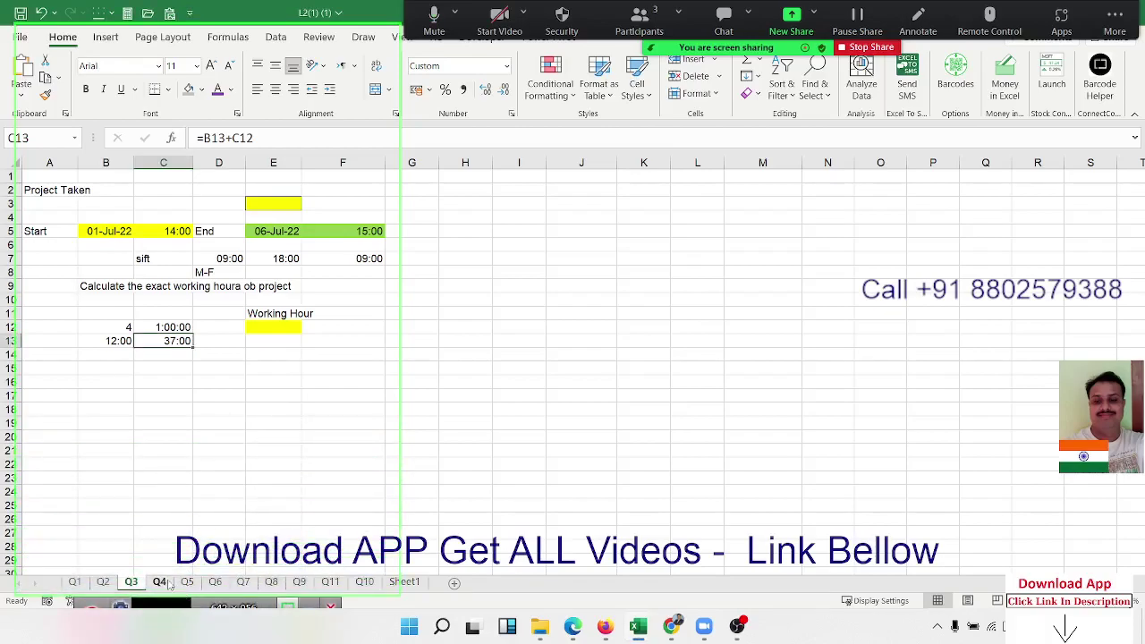
# Step: Open the Q4 sheet and select C3 next to the number 1495239
pyautogui.click(168, 582)
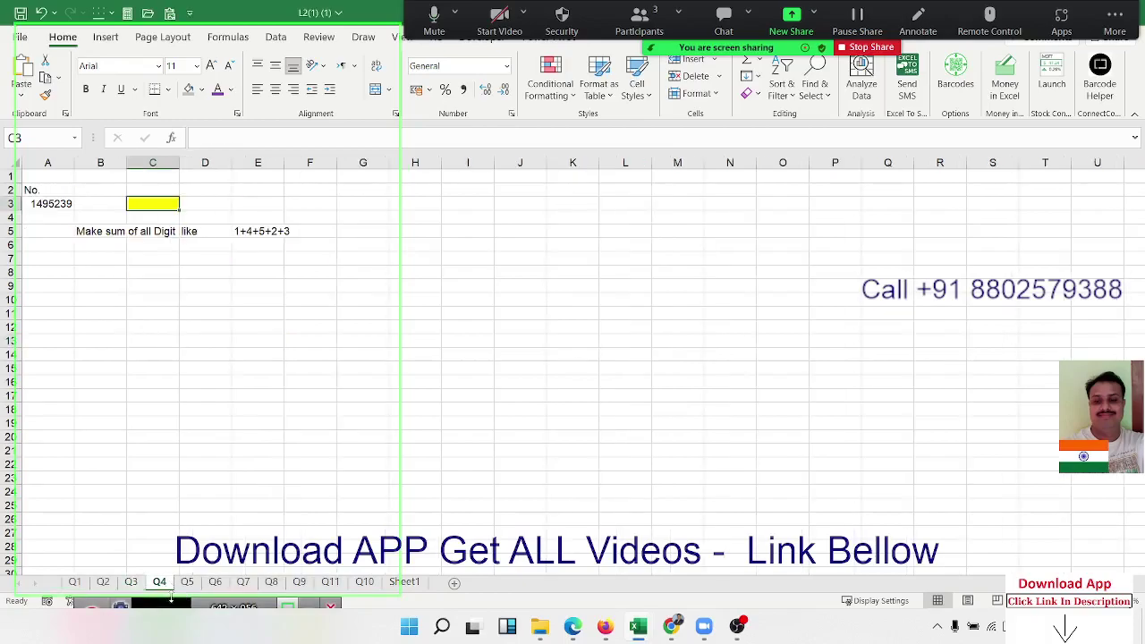
pyautogui.moveTo(173, 600)
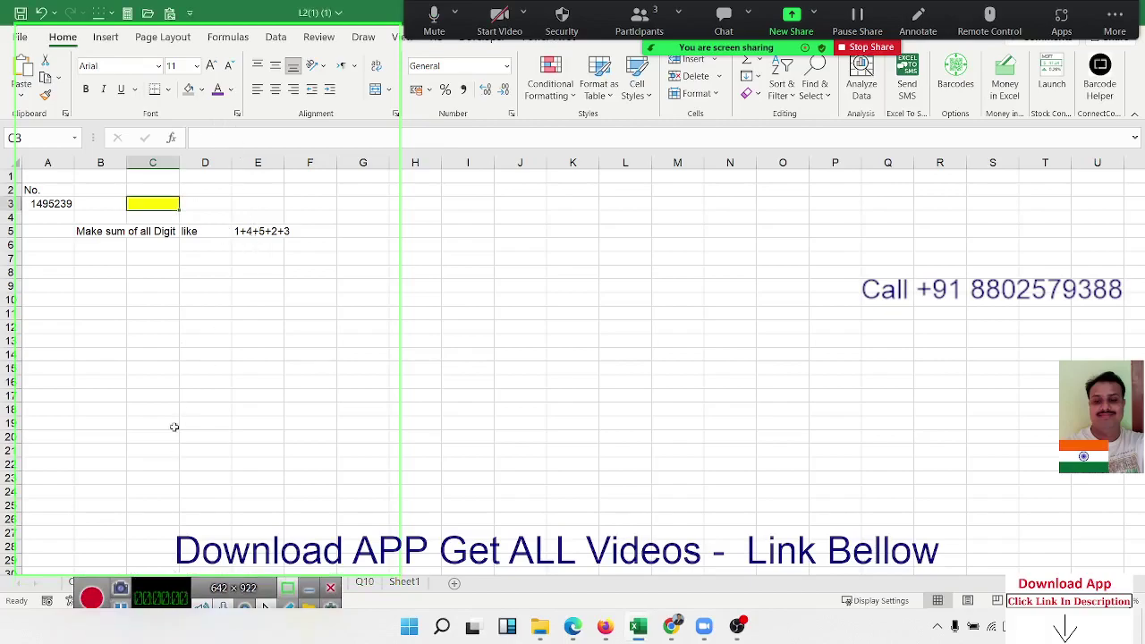
pyautogui.click(91, 597)
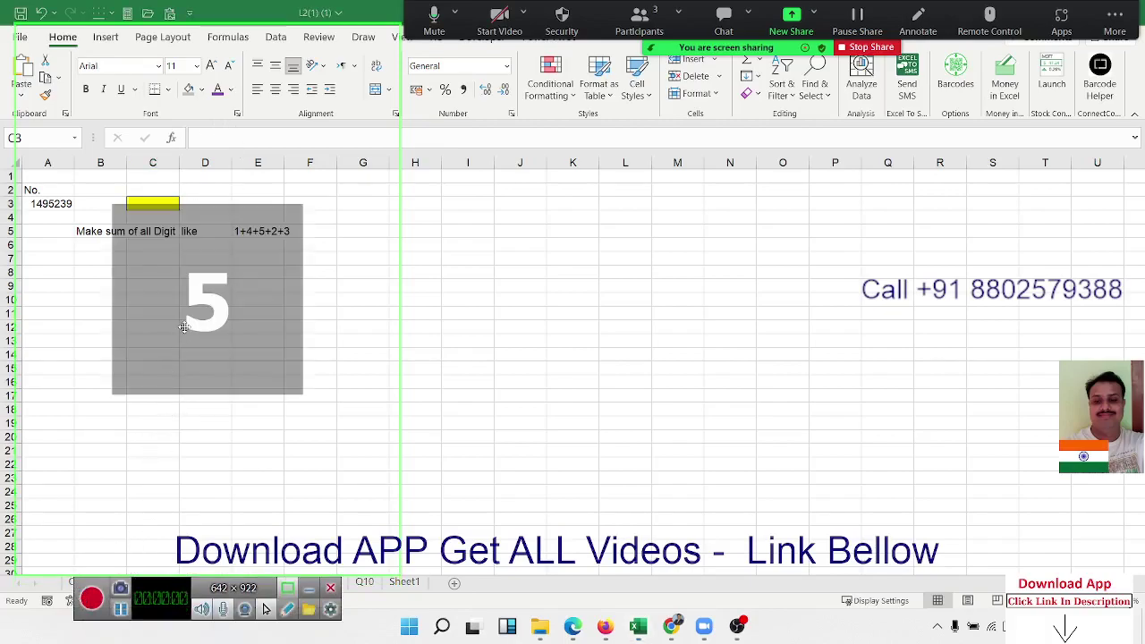
pyautogui.click(152, 200)
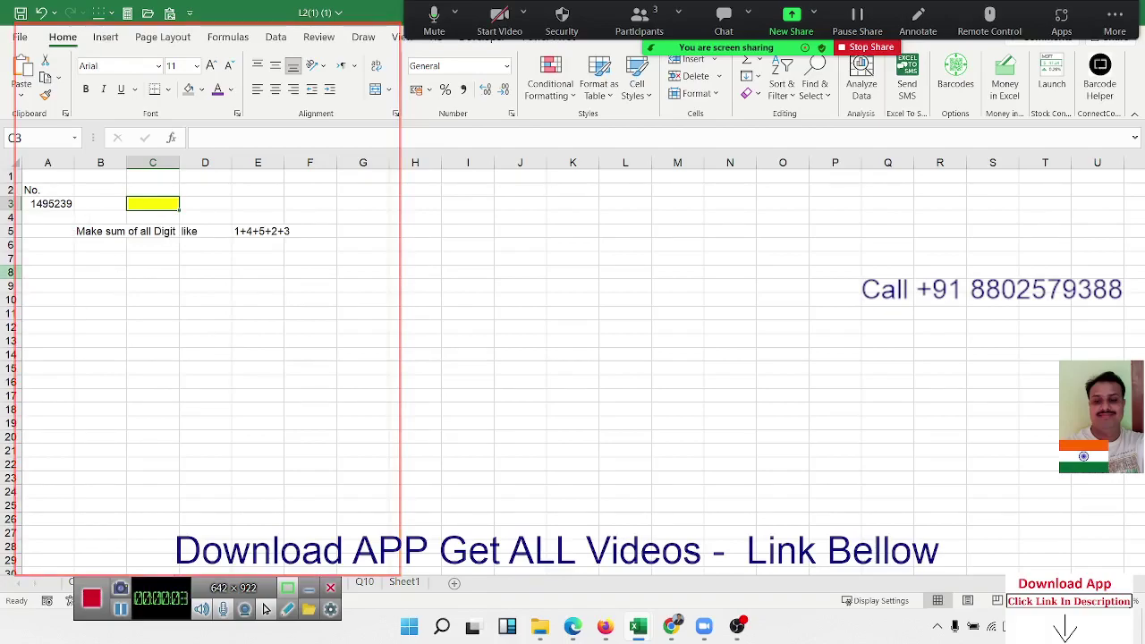
# Step: Enter =SUM(MID(A3,ROW(1:10),1)*1) in C3, which returns #VALUE!
pyautogui.write('=sum')
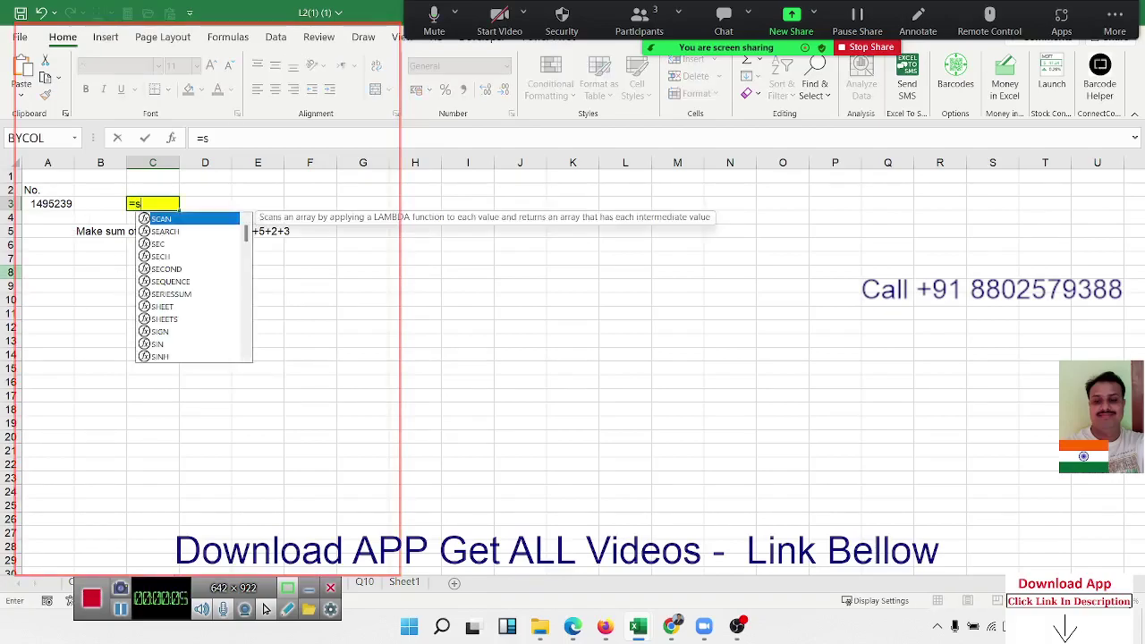
pyautogui.press('Tab')
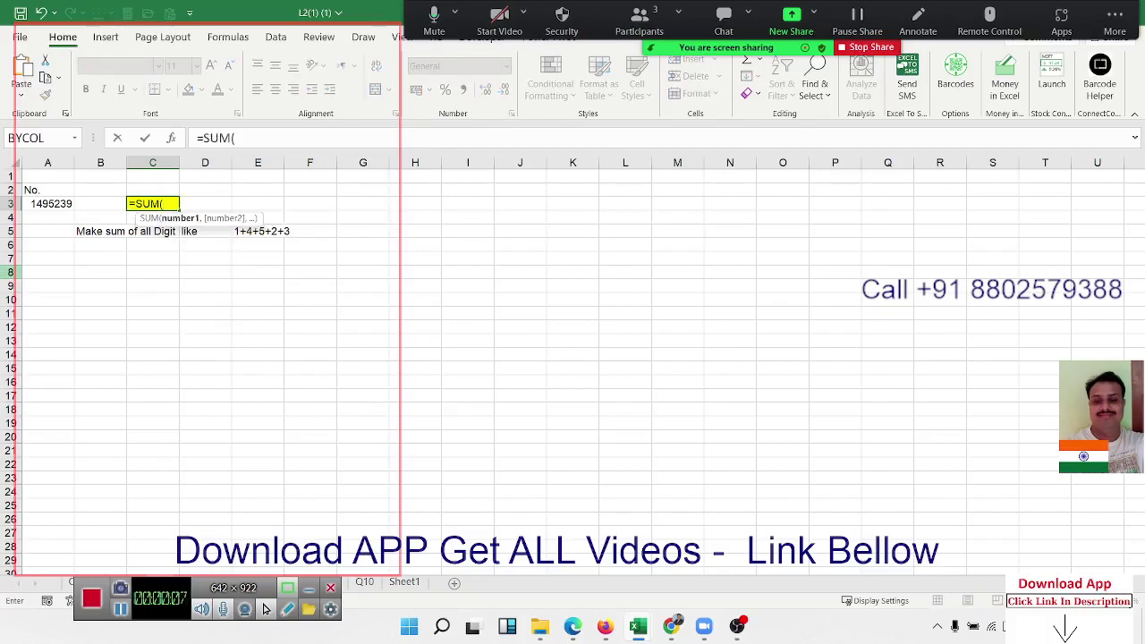
pyautogui.write('mid')
pyautogui.press('Tab')
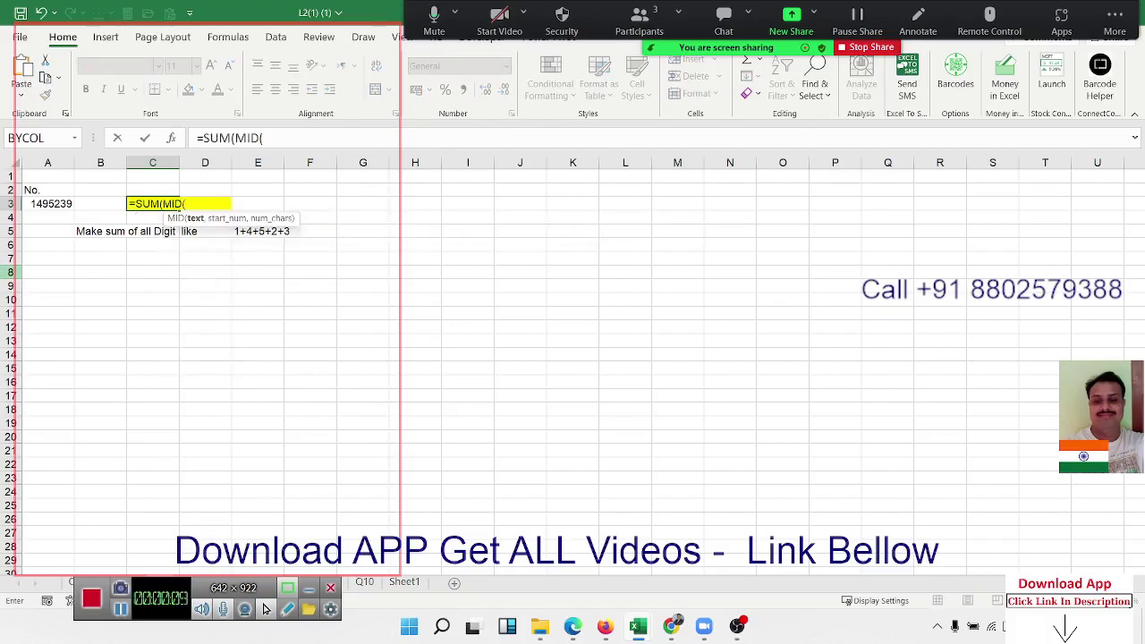
pyautogui.click(65, 205)
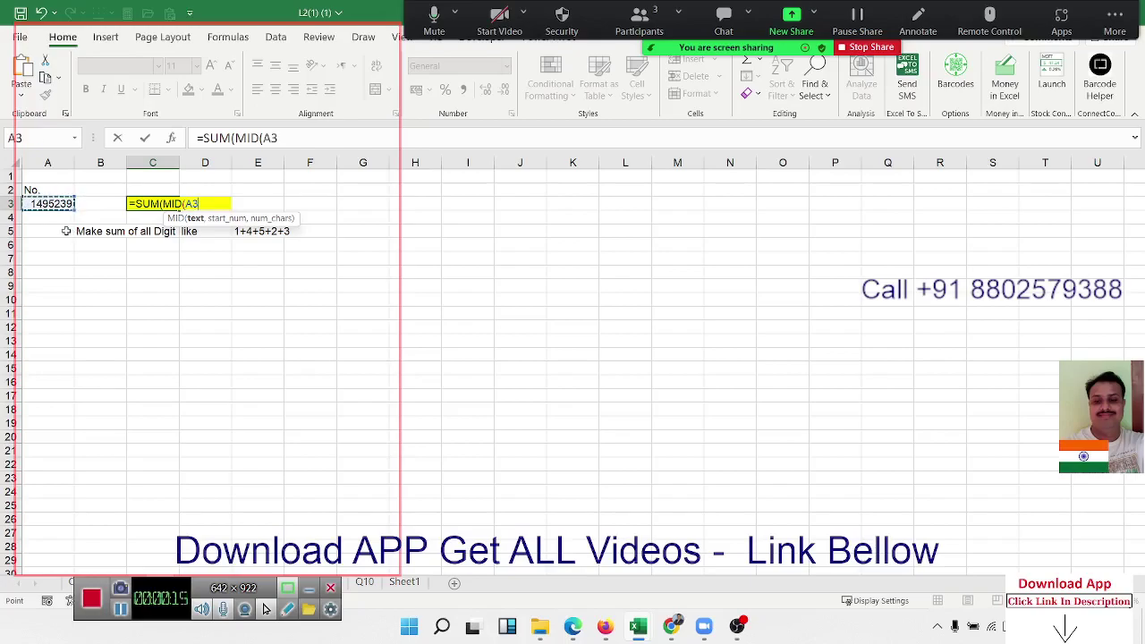
pyautogui.write(',ro')
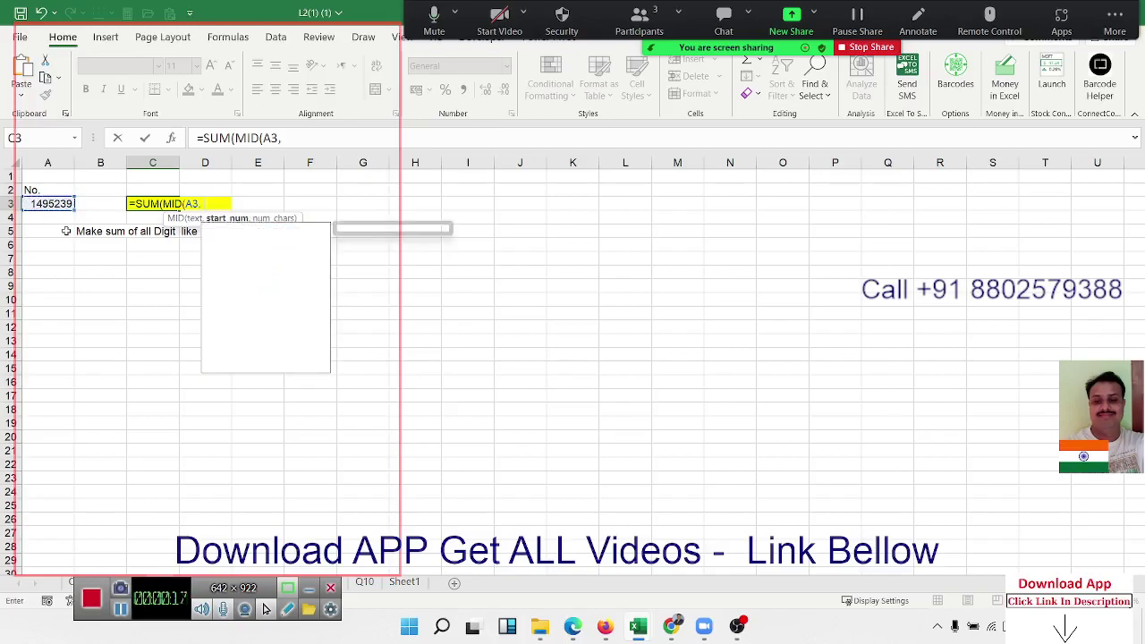
pyautogui.press('Tab')
pyautogui.press('BackSpace')
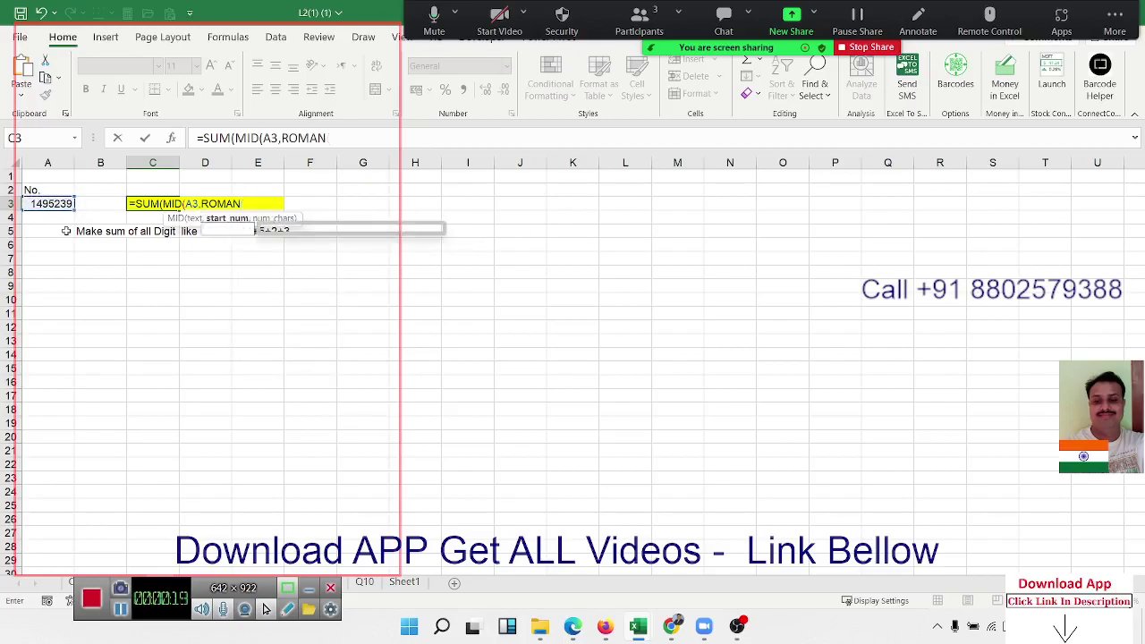
pyautogui.press('BackSpace')
pyautogui.press('BackSpace')
pyautogui.press('BackSpace')
pyautogui.write('w')
pyautogui.press('Tab')
pyautogui.write('1')
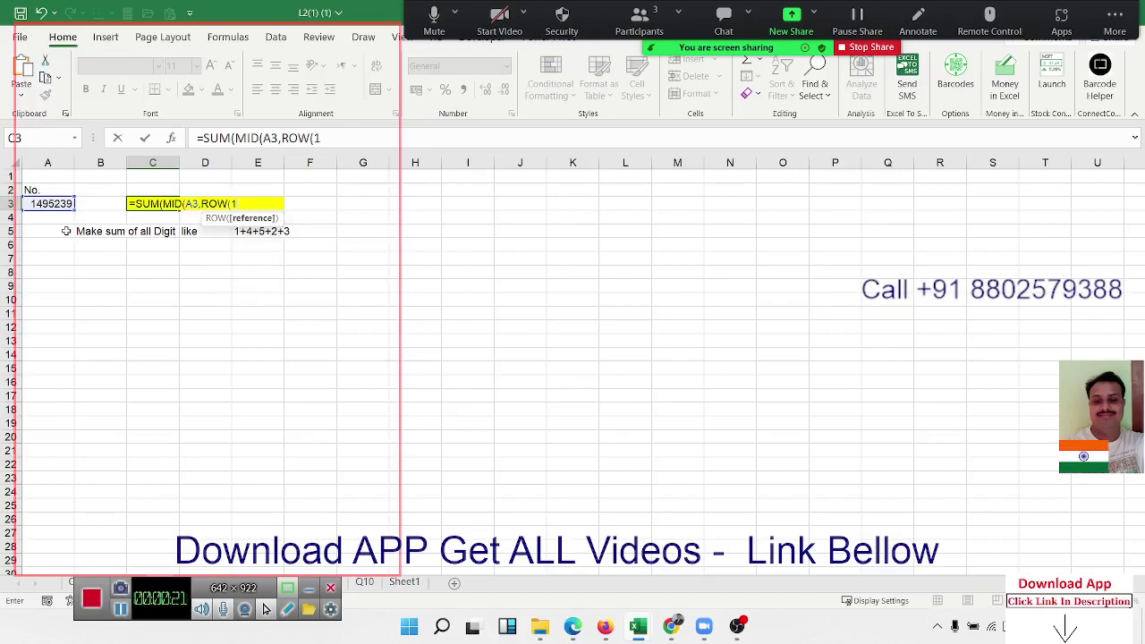
pyautogui.write(':1')
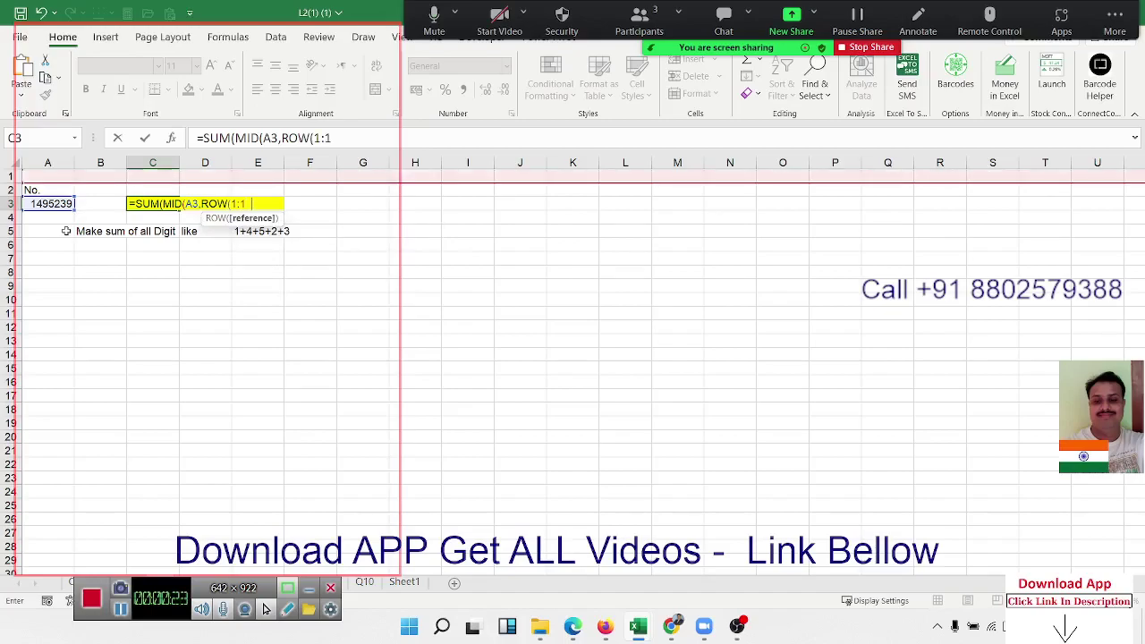
pyautogui.write('0')
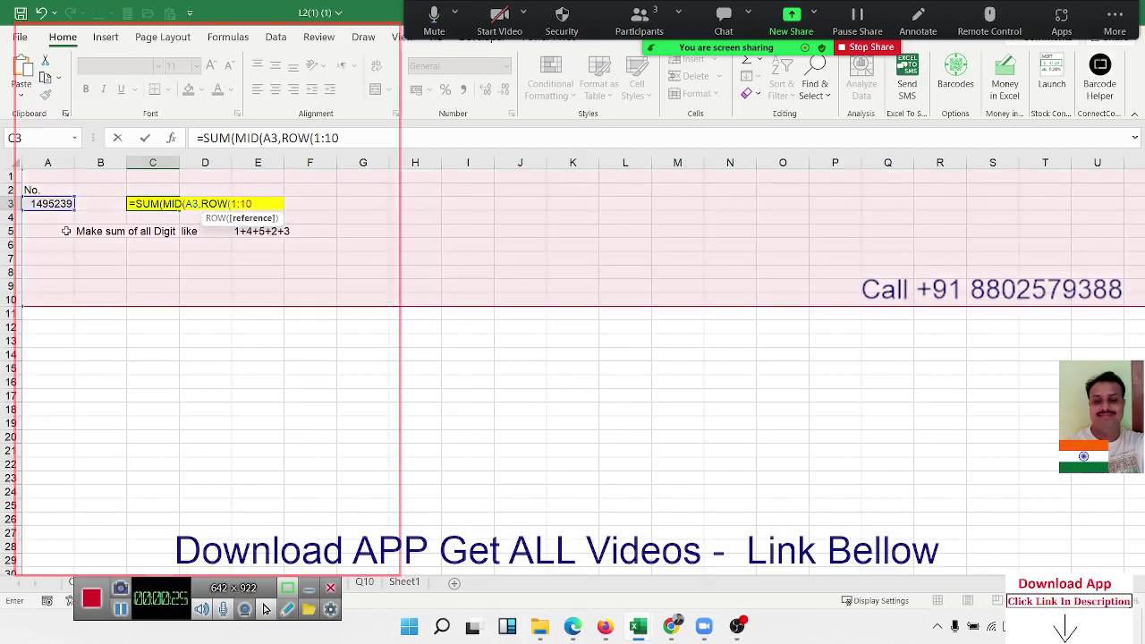
pyautogui.write('),1')
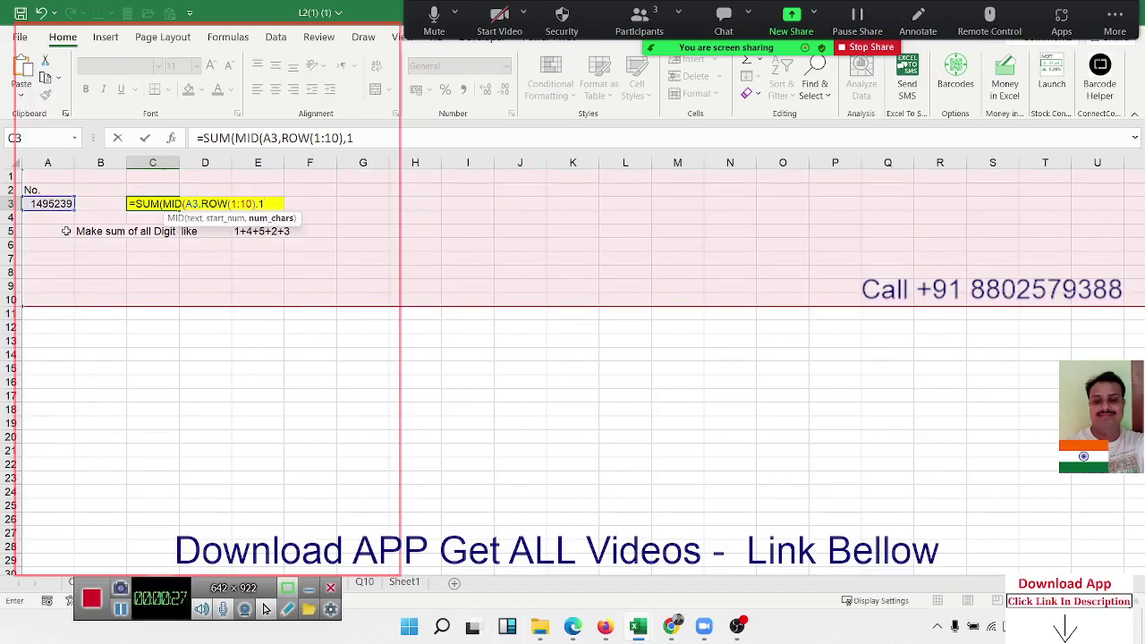
pyautogui.write(')*1')
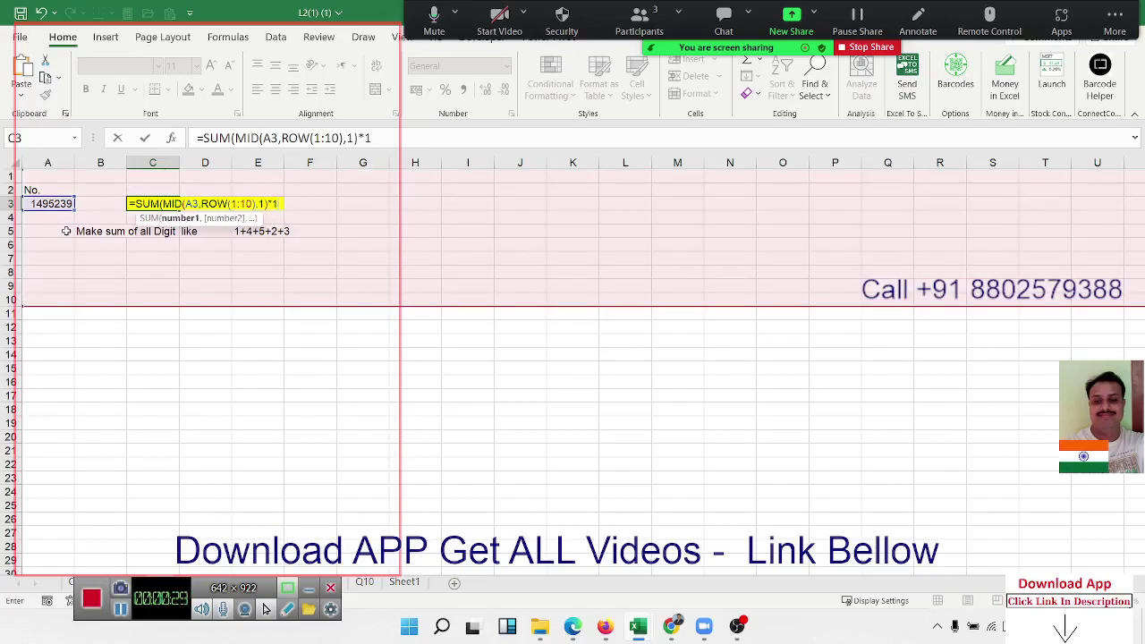
pyautogui.write(')')
pyautogui.hotkey('ctrl', 'Return')
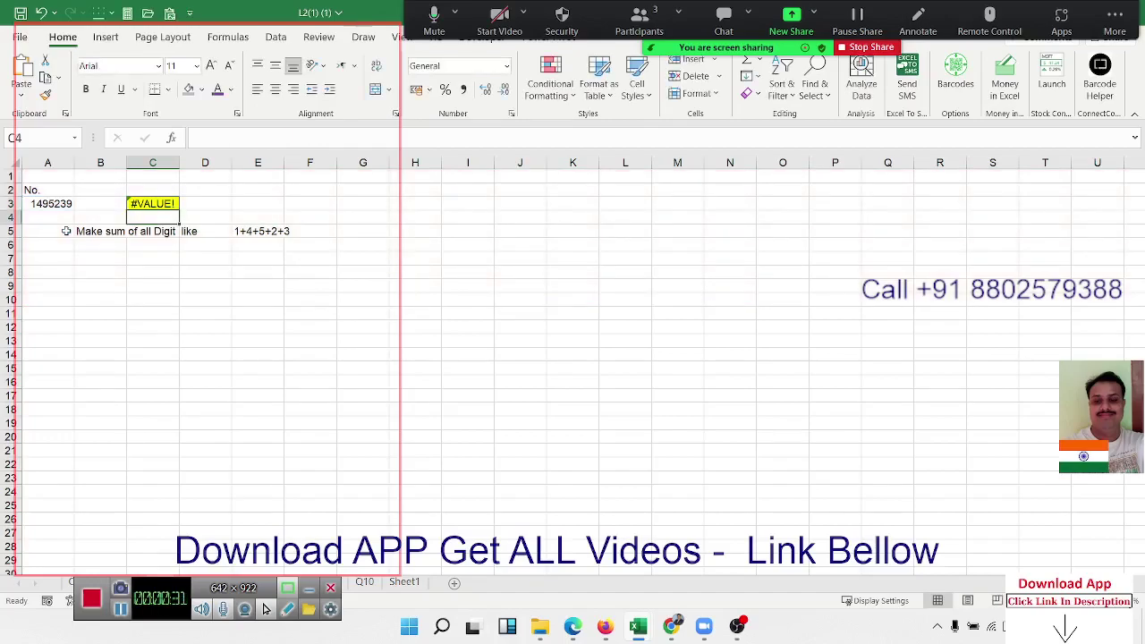
# Step: Re-enter the C3 formula as an array formula with Ctrl+Shift+Enter
pyautogui.doubleClick(134, 203)
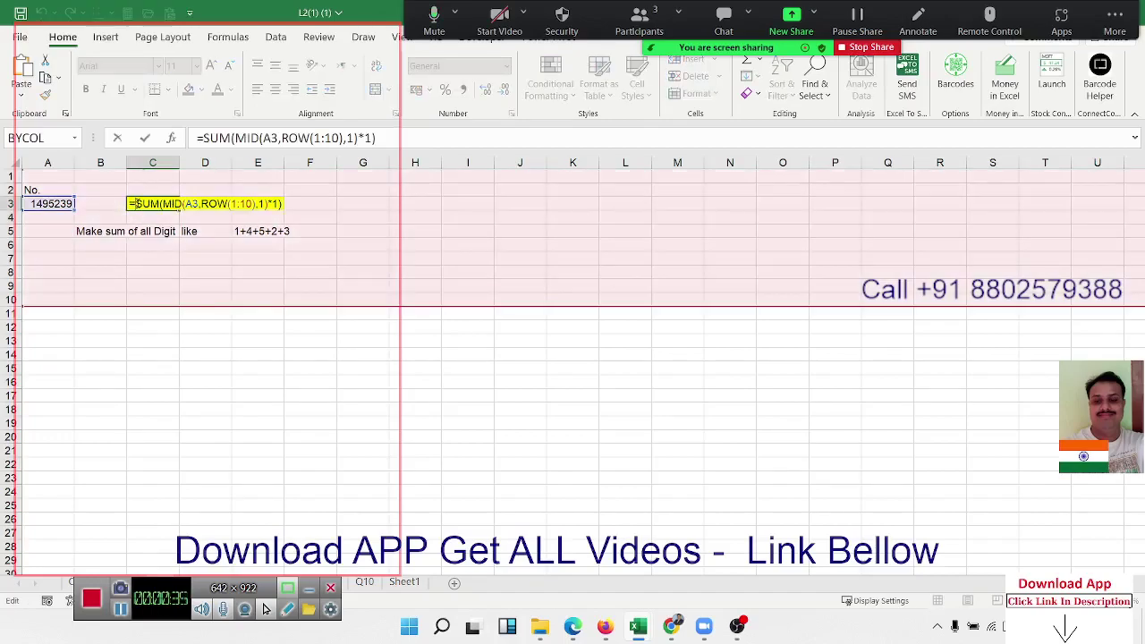
pyautogui.hotkey('ctrl', 'shift', 'Return')
pyautogui.press('Up')
pyautogui.click(134, 203)
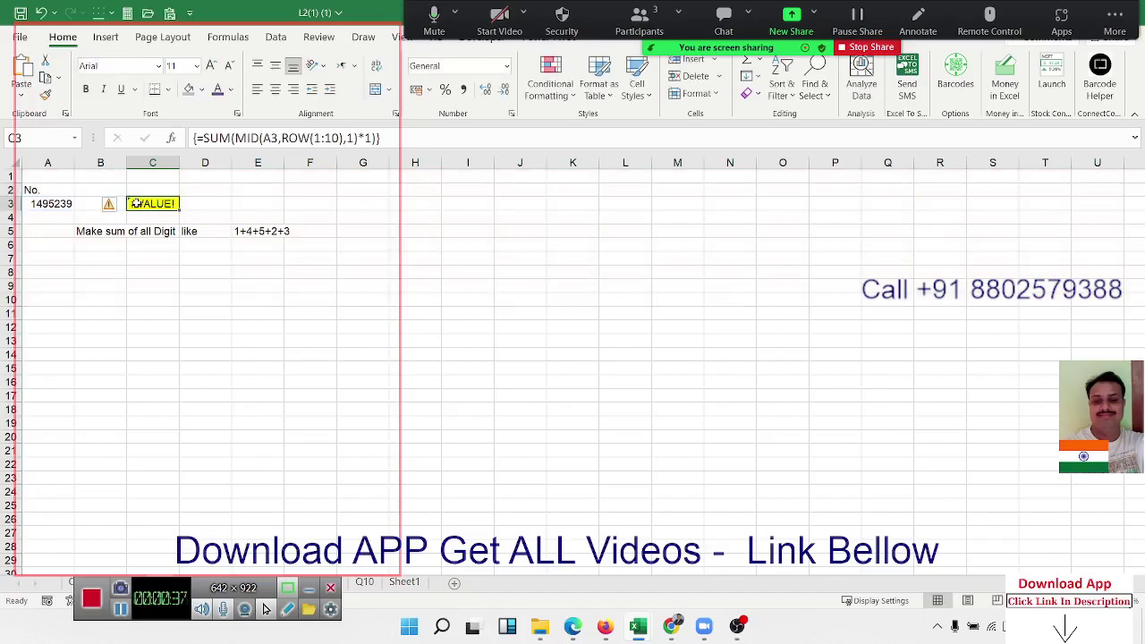
# Step: Step through C3 with Evaluate Formula, tracing #VALUE! to empty positions beyond the seventh digit
pyautogui.click(228, 36)
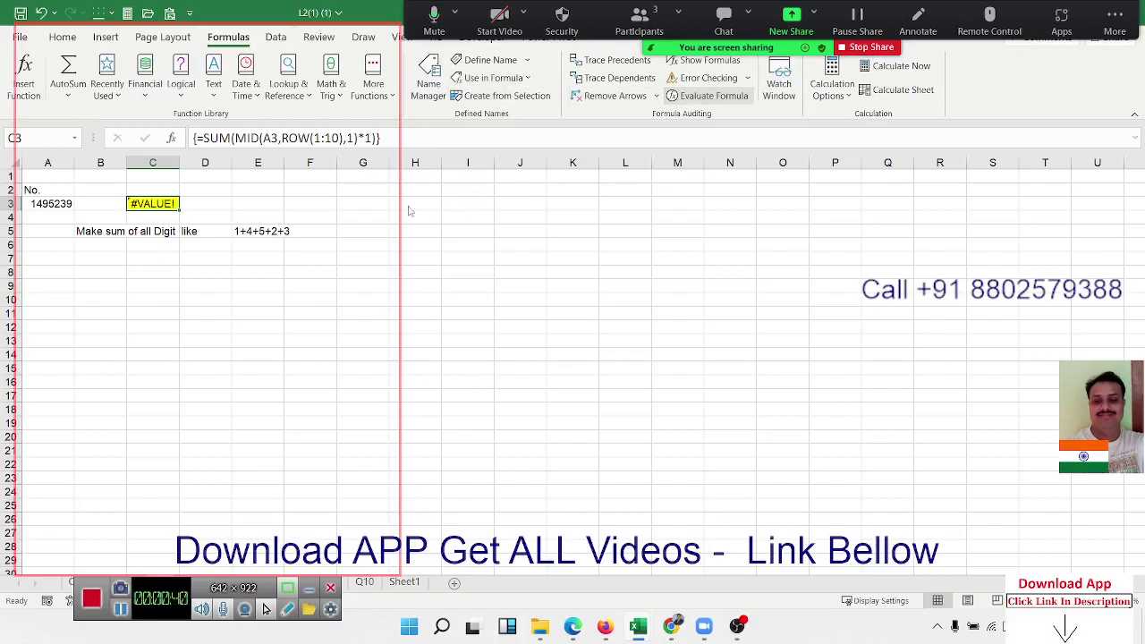
pyautogui.click(692, 95)
pyautogui.moveTo(313, 200)
pyautogui.mouseDown()
pyautogui.moveTo(295, 250)
pyautogui.moveTo(73, 297)
pyautogui.mouseUp()
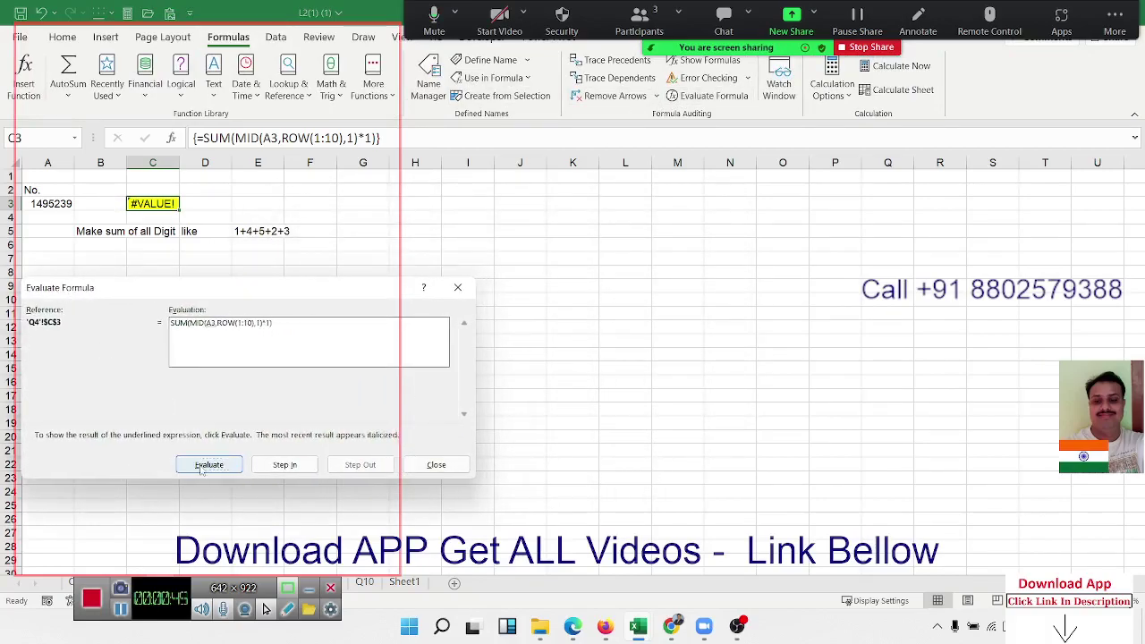
pyautogui.click(208, 464)
pyautogui.click(209, 464)
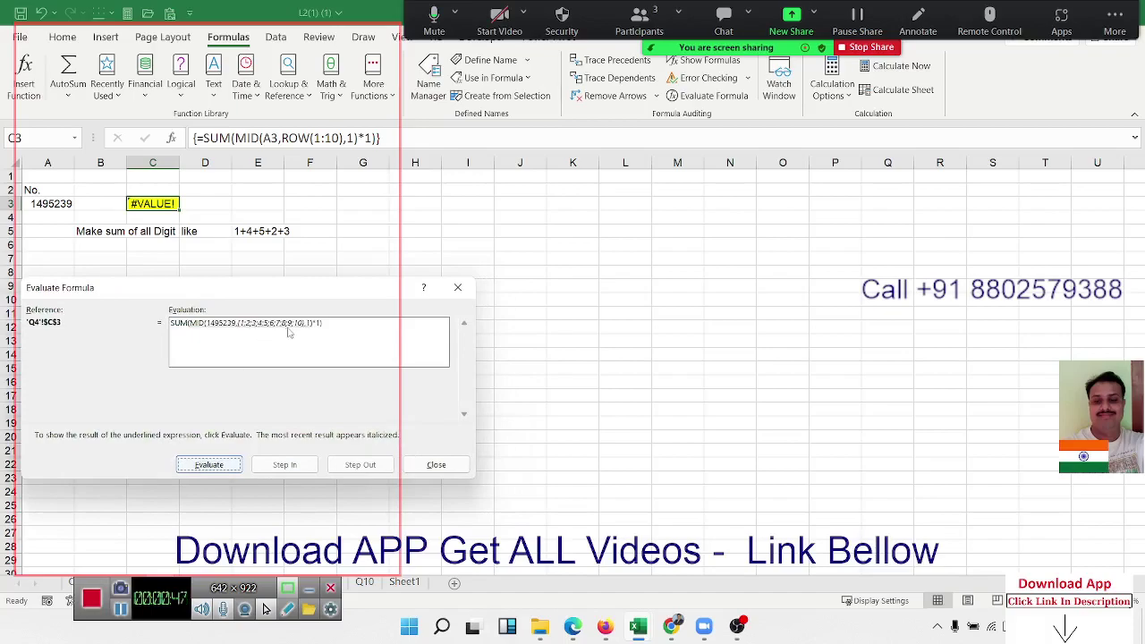
pyautogui.click(228, 462)
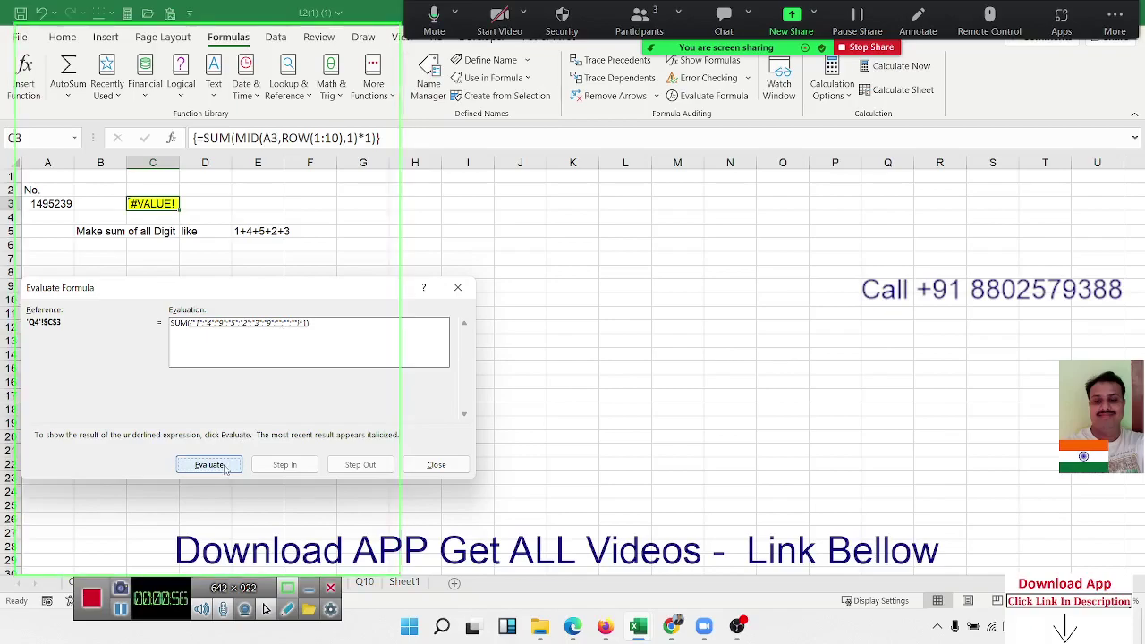
pyautogui.click(226, 465)
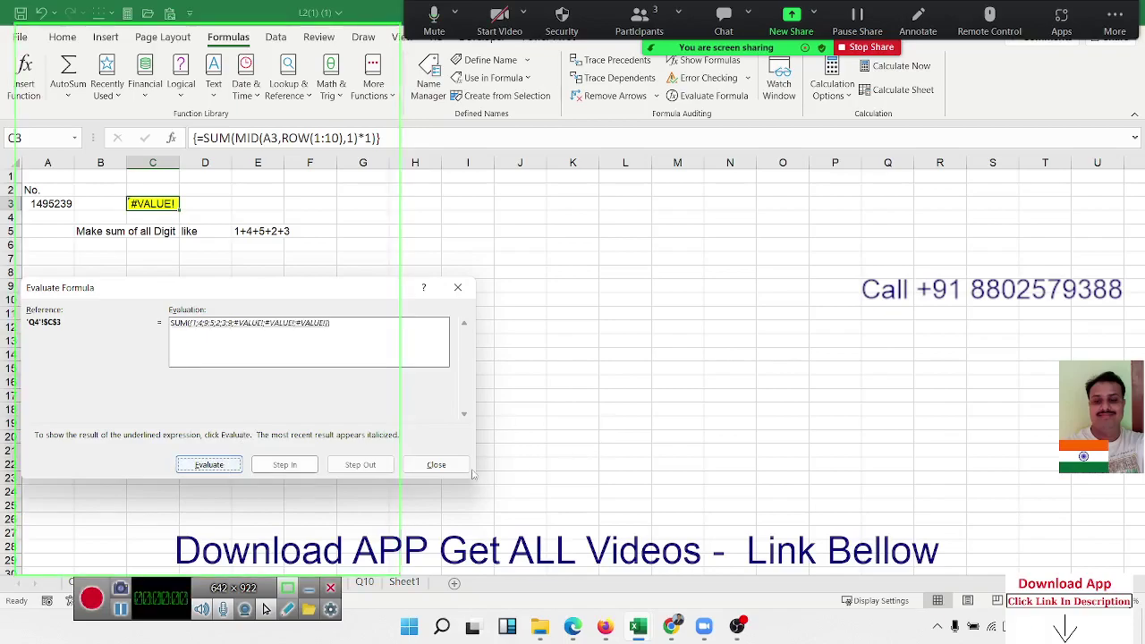
pyautogui.click(436, 464)
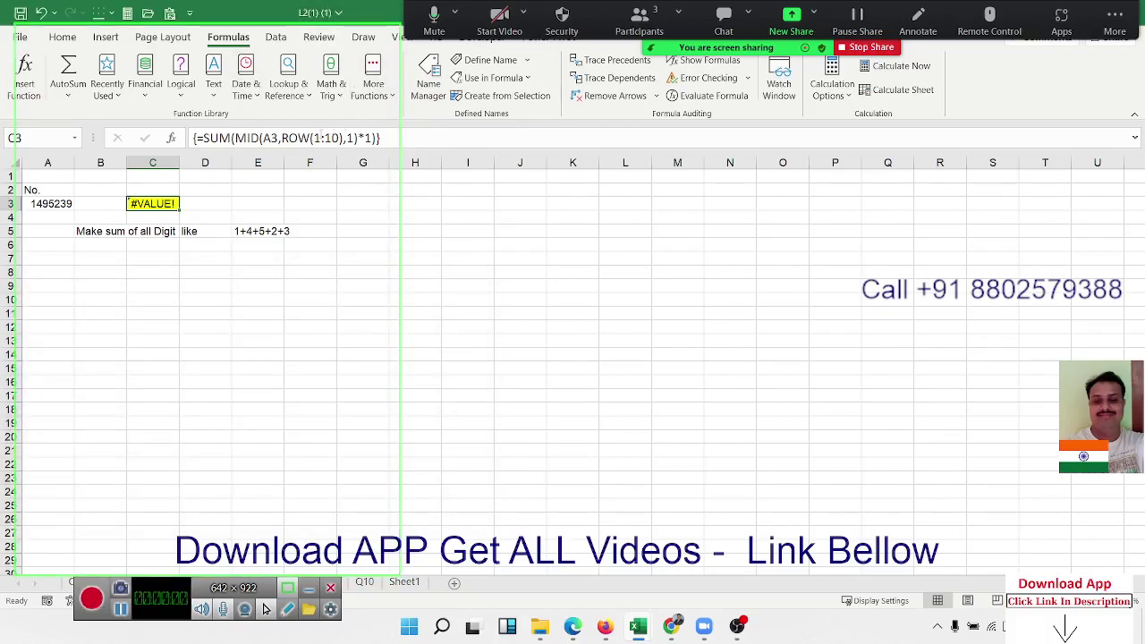
# Step: Replace the fixed 1:10 range in C3 with "1:"&LEN(A3), dismissing the resulting formula error
pyautogui.click(310, 138)
pyautogui.write('"1:')
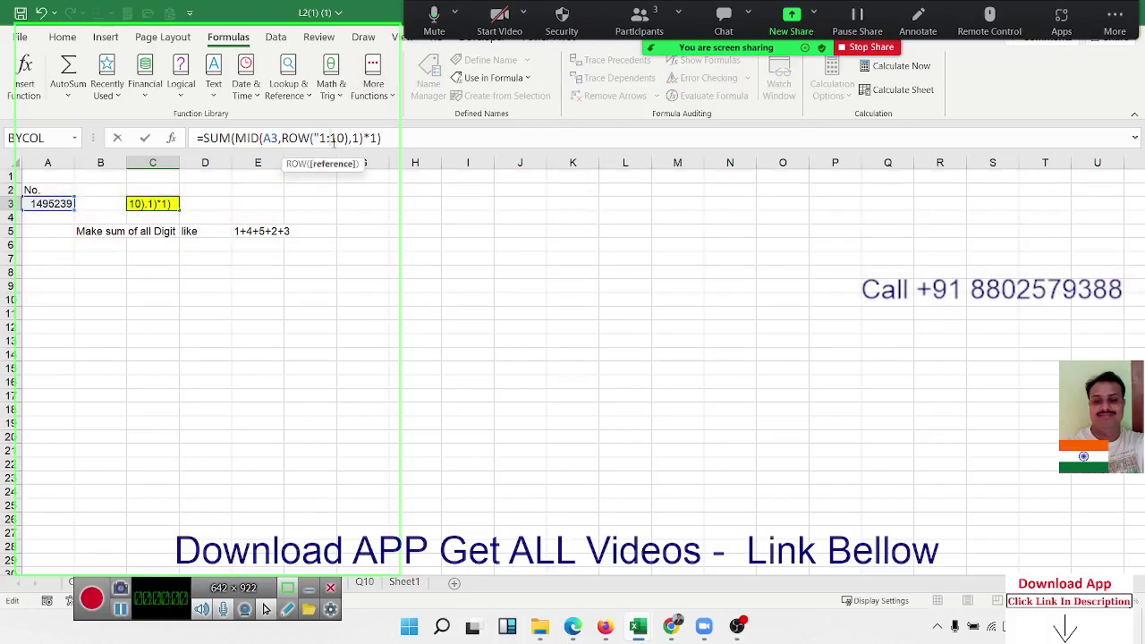
pyautogui.write('"')
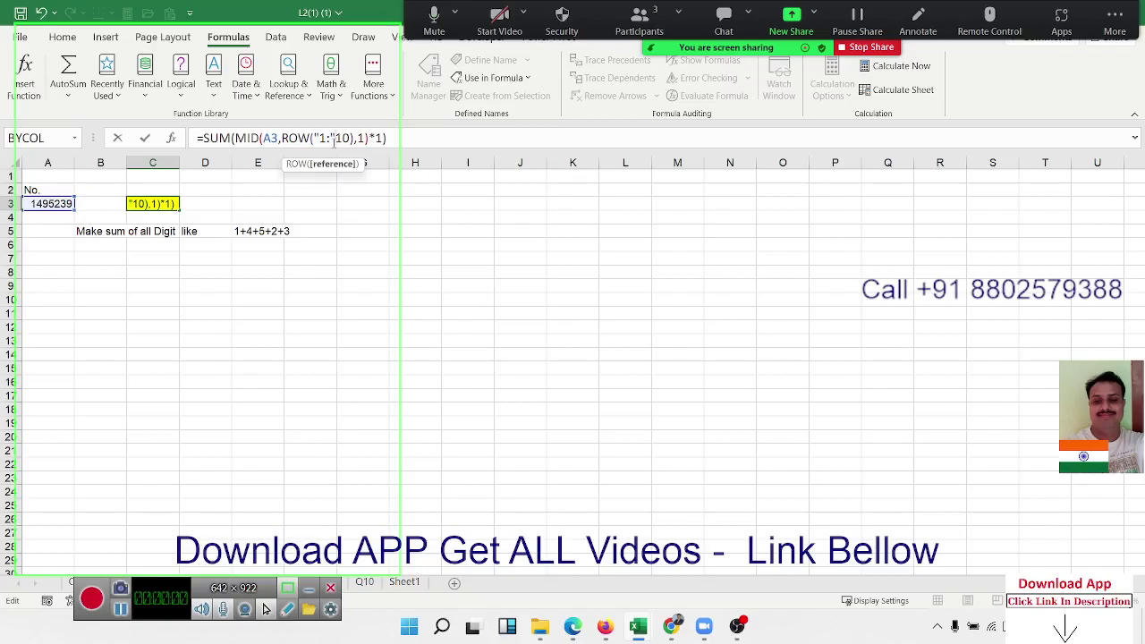
pyautogui.write('&')
pyautogui.write('LEN(')
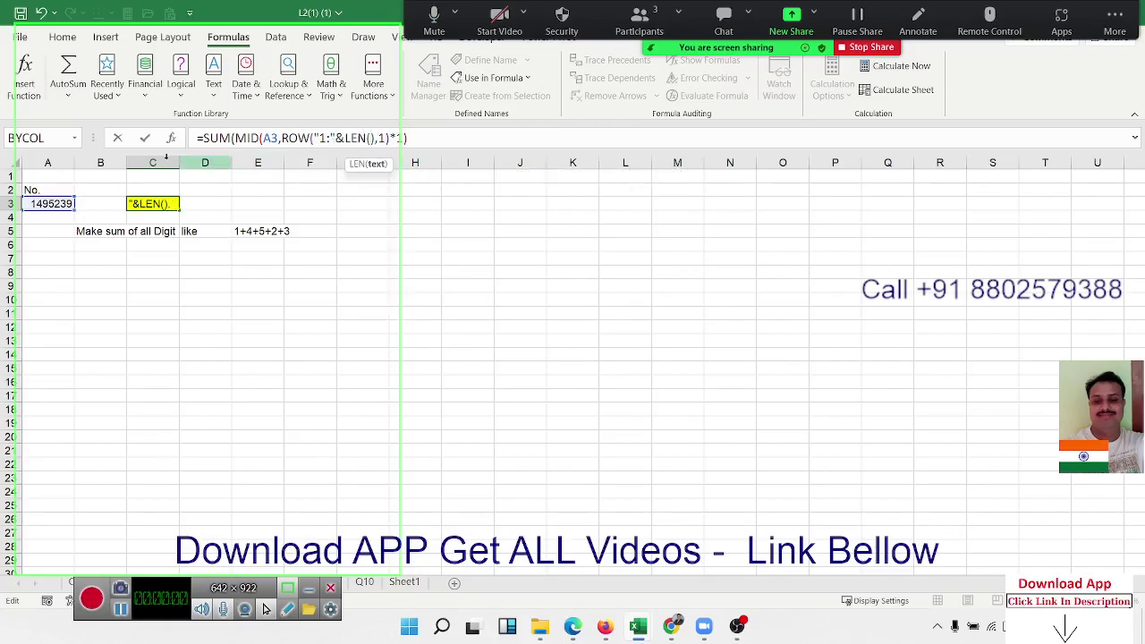
pyautogui.click(42, 204)
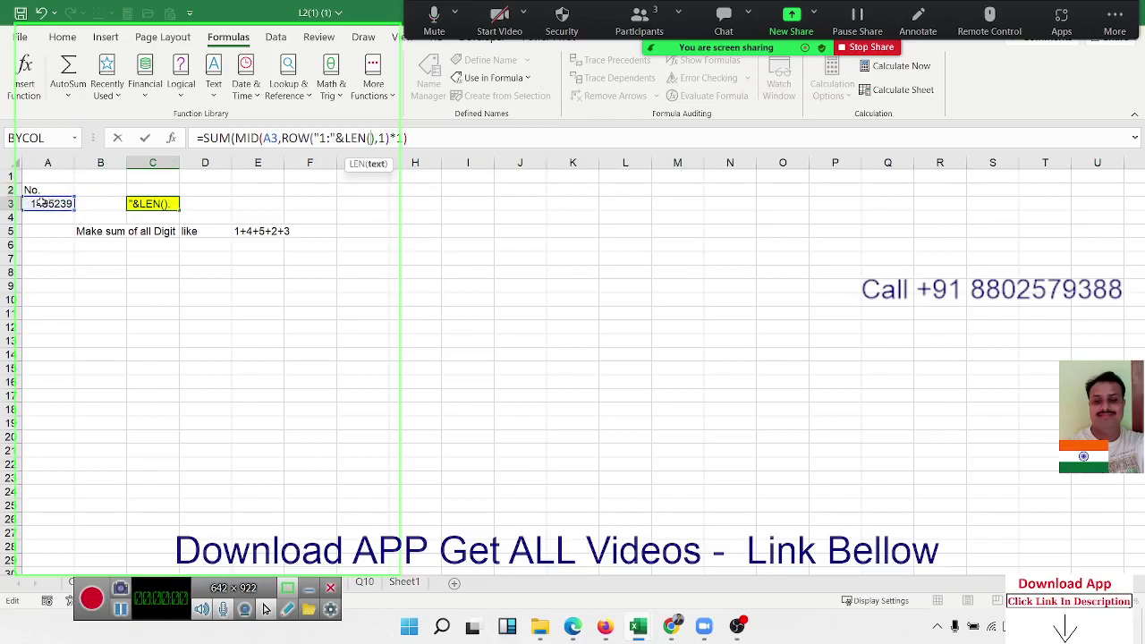
pyautogui.click(42, 204)
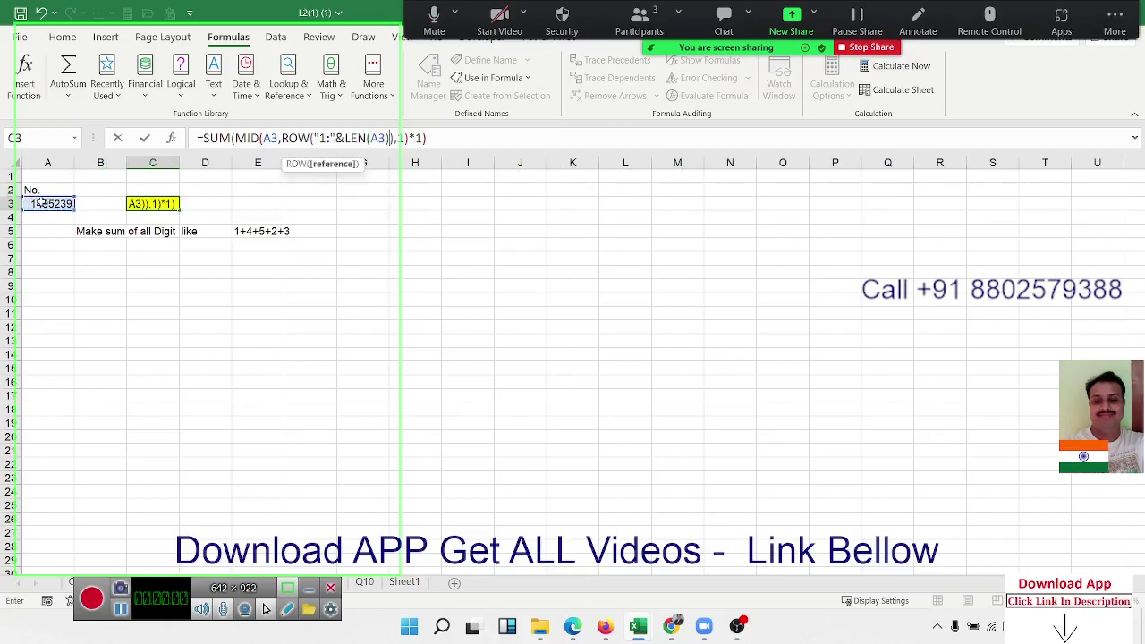
pyautogui.write(')')
pyautogui.press('Return')
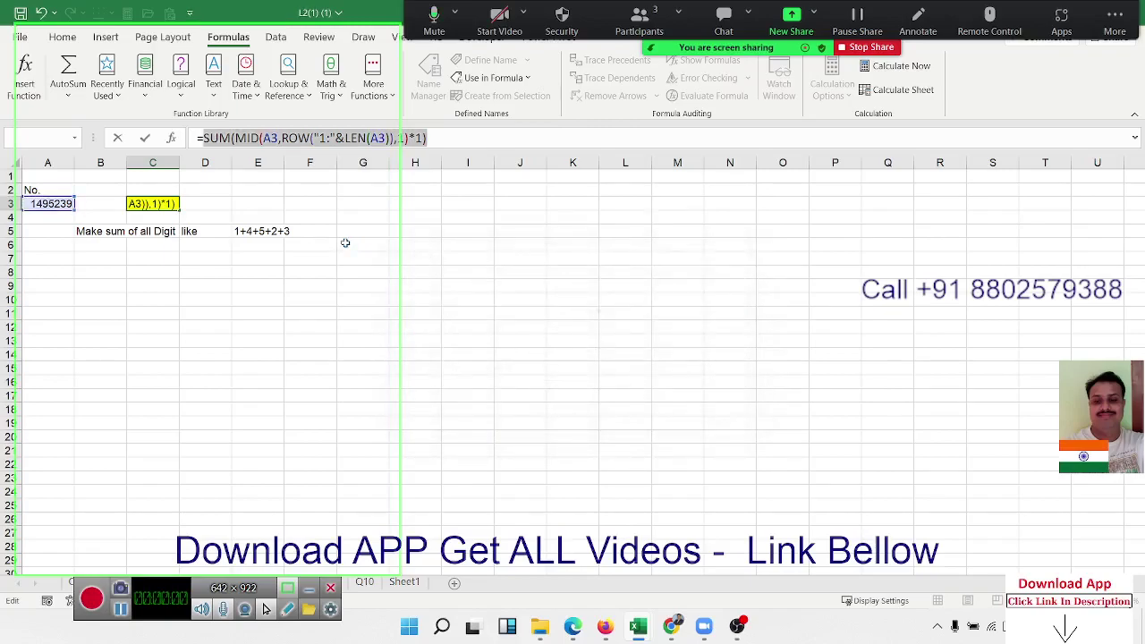
pyautogui.press('Return')
# Step: Wrap the range in INDIRECT so C3 reads =SUM(MID(A3,ROW(INDIRECT("1:"&LEN(A3))),1)*1)
pyautogui.click(322, 140)
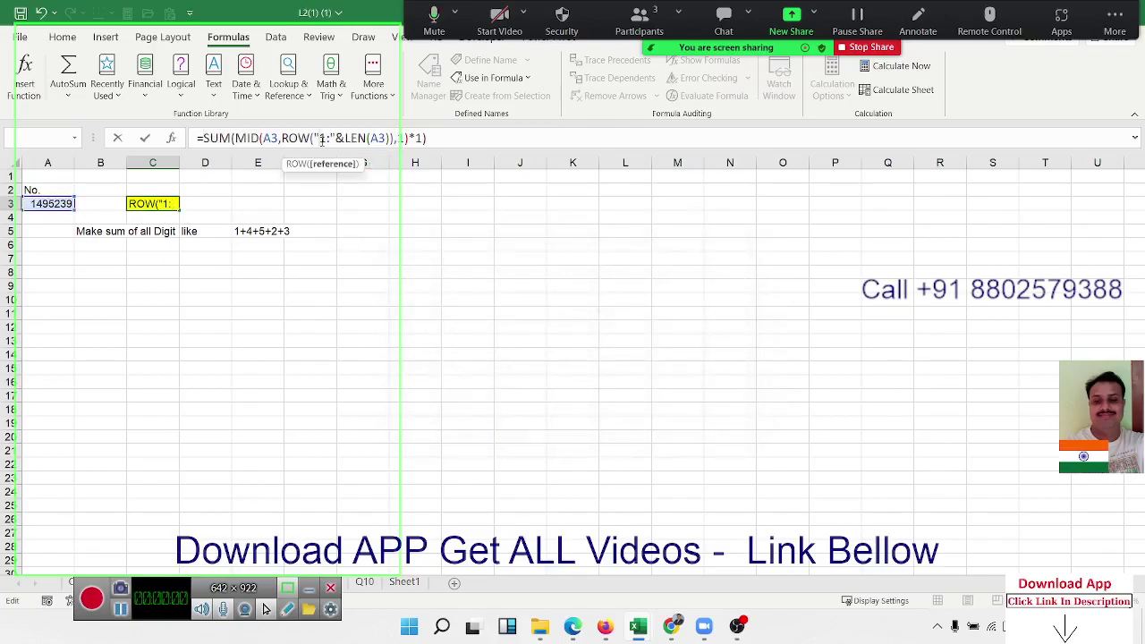
pyautogui.moveTo(316, 137); pyautogui.dragTo(390, 141)
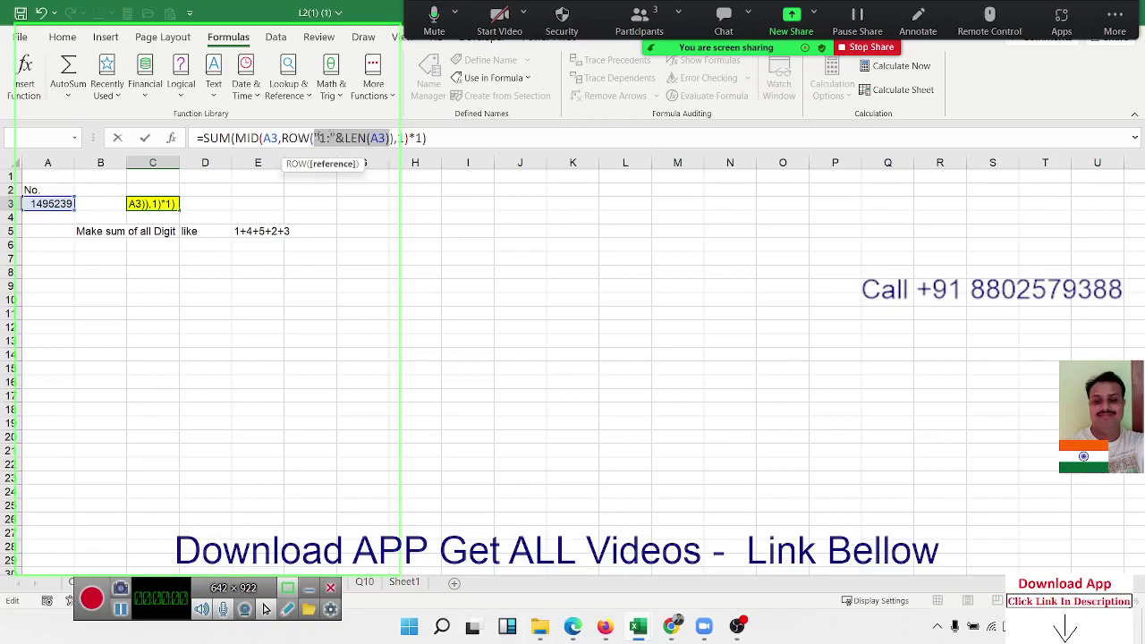
pyautogui.click(314, 138)
pyautogui.write('ind')
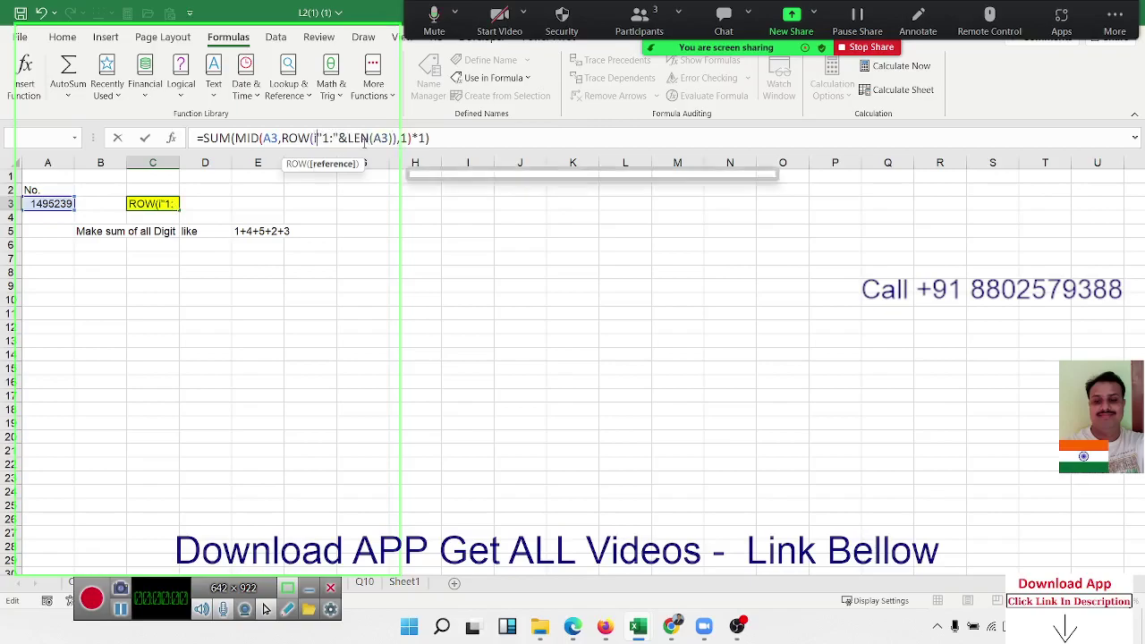
pyautogui.press('Down')
pyautogui.press('Tab')
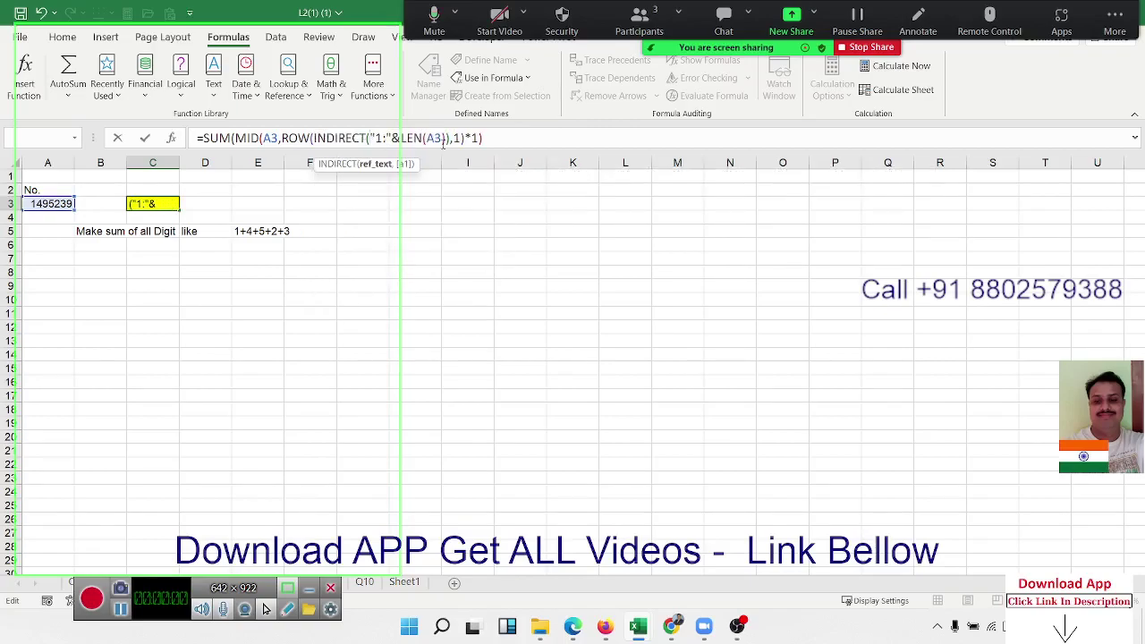
pyautogui.click(441, 138)
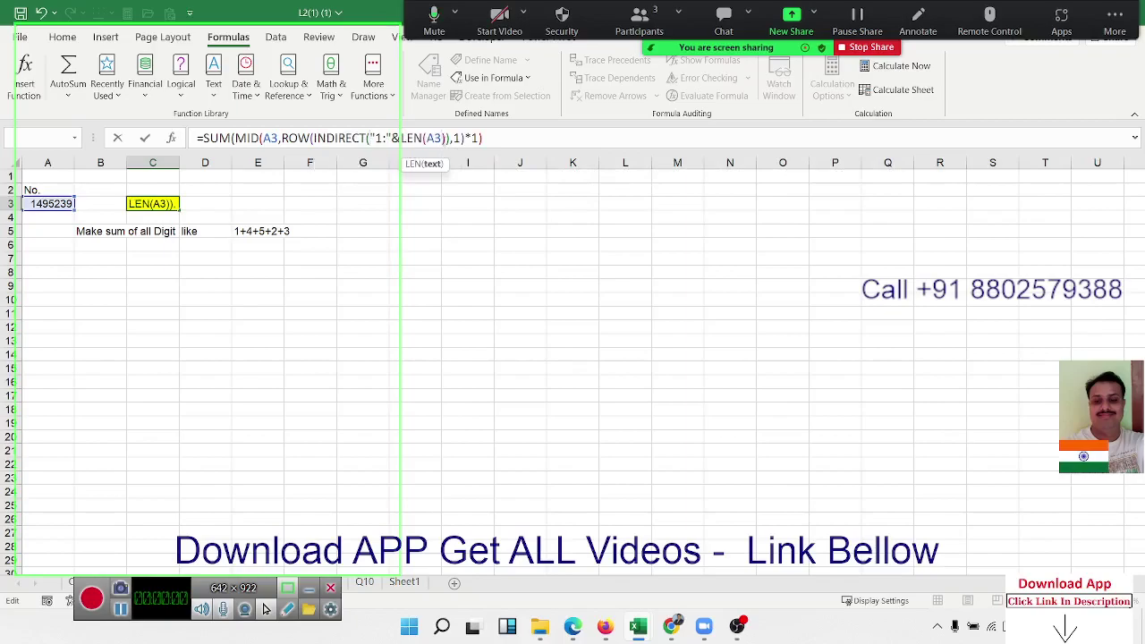
pyautogui.write(')')
pyautogui.press('Return')
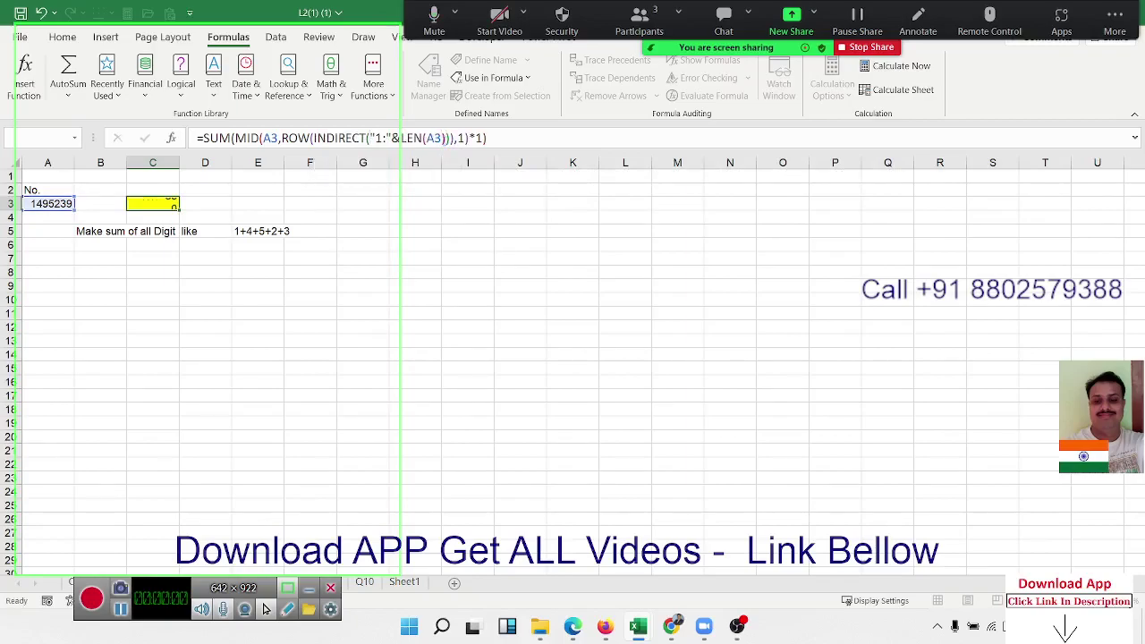
pyautogui.press('Up')
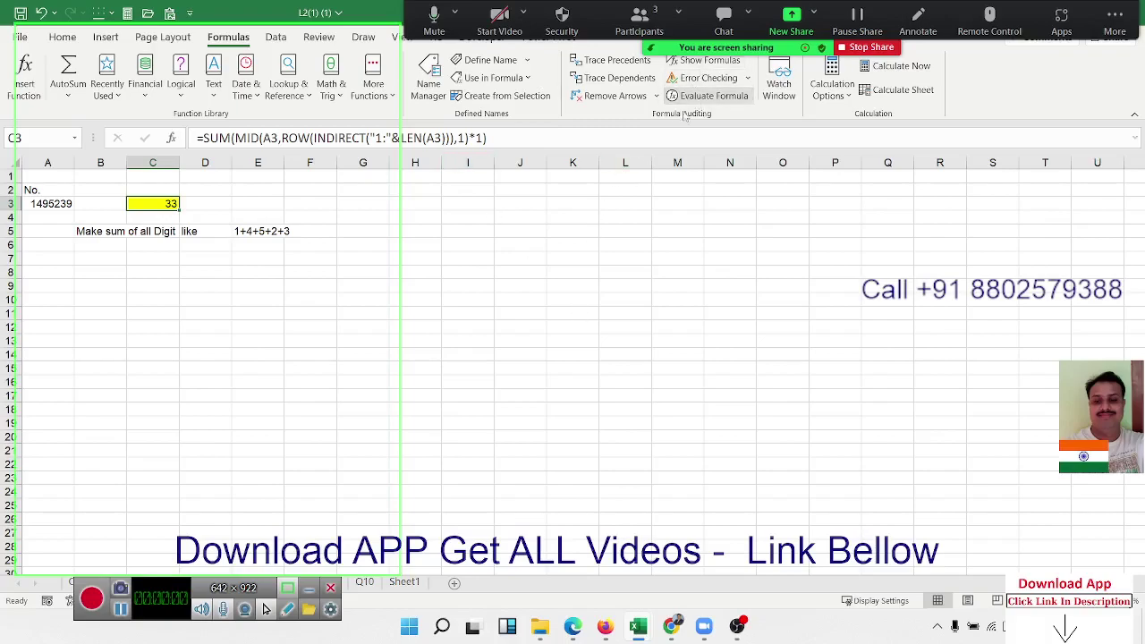
# Step: Step through the corrected formula with Evaluate Formula, confirming positions 1 to 7 and a sum of 33
pyautogui.click(706, 95)
pyautogui.click(209, 465)
pyautogui.click(208, 464)
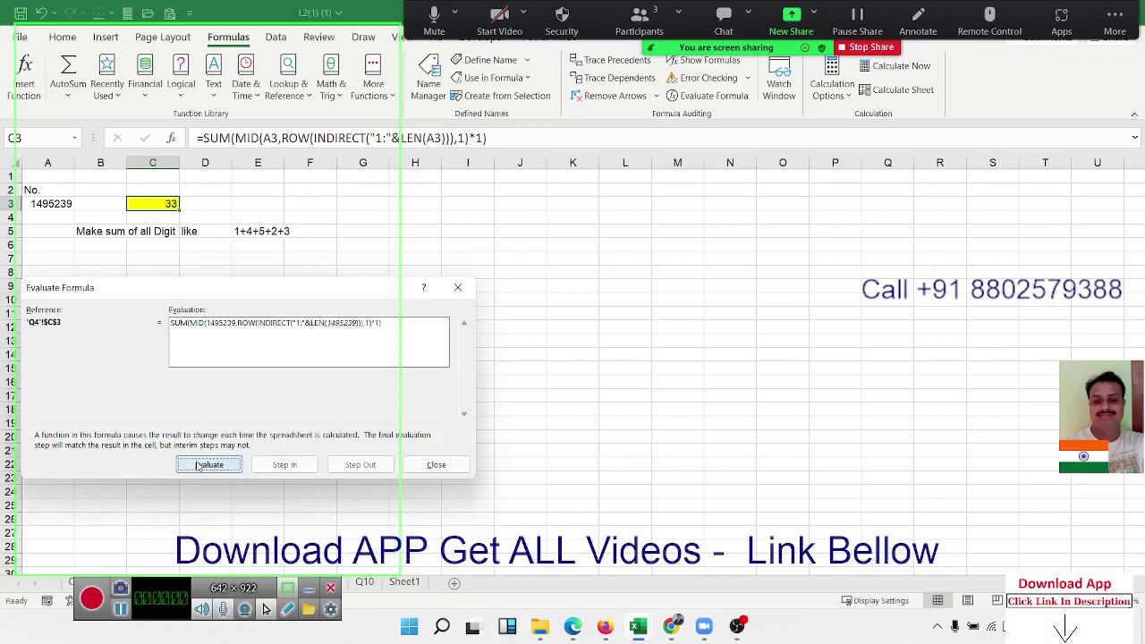
pyautogui.click(199, 465)
pyautogui.click(199, 465)
pyautogui.click(200, 465)
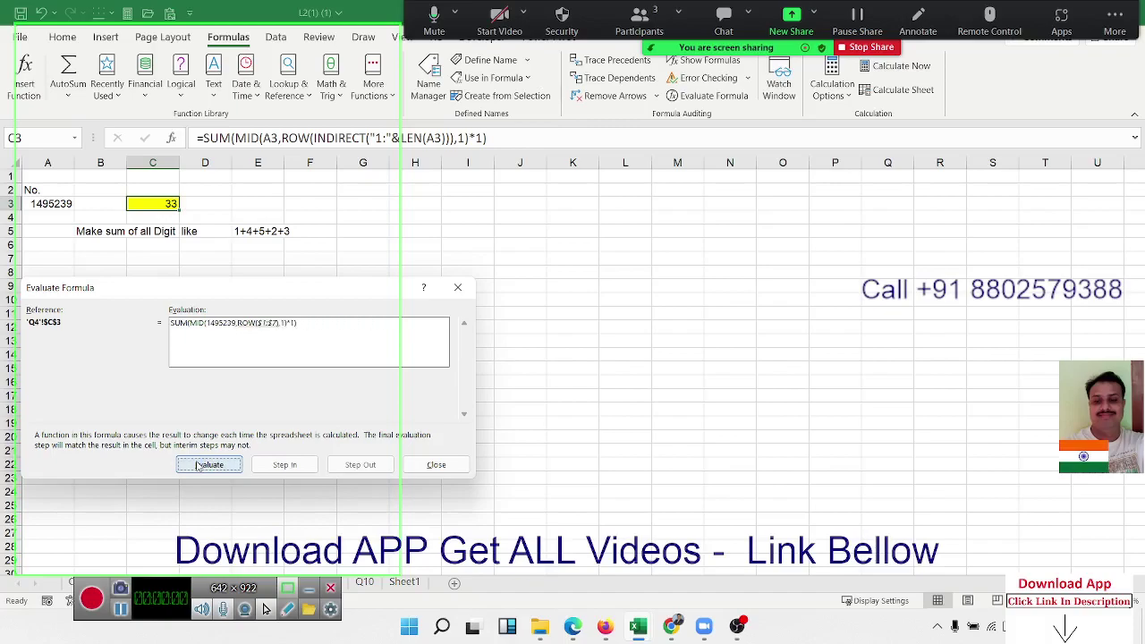
pyautogui.click(197, 465)
pyautogui.click(197, 465)
pyautogui.click(197, 465)
pyautogui.click(197, 465)
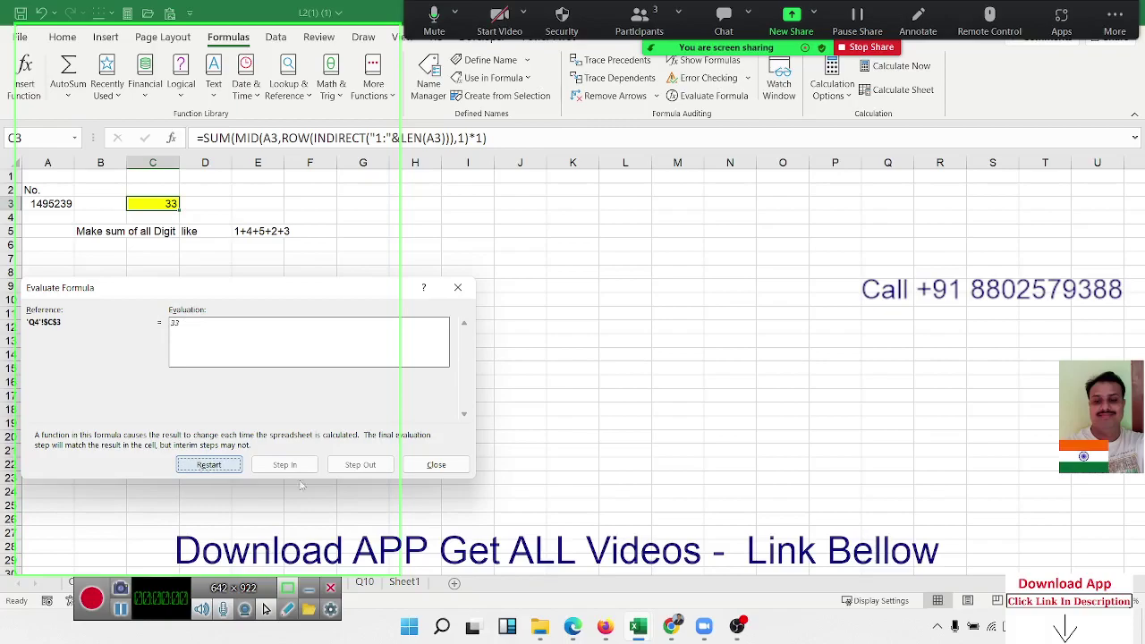
pyautogui.click(435, 465)
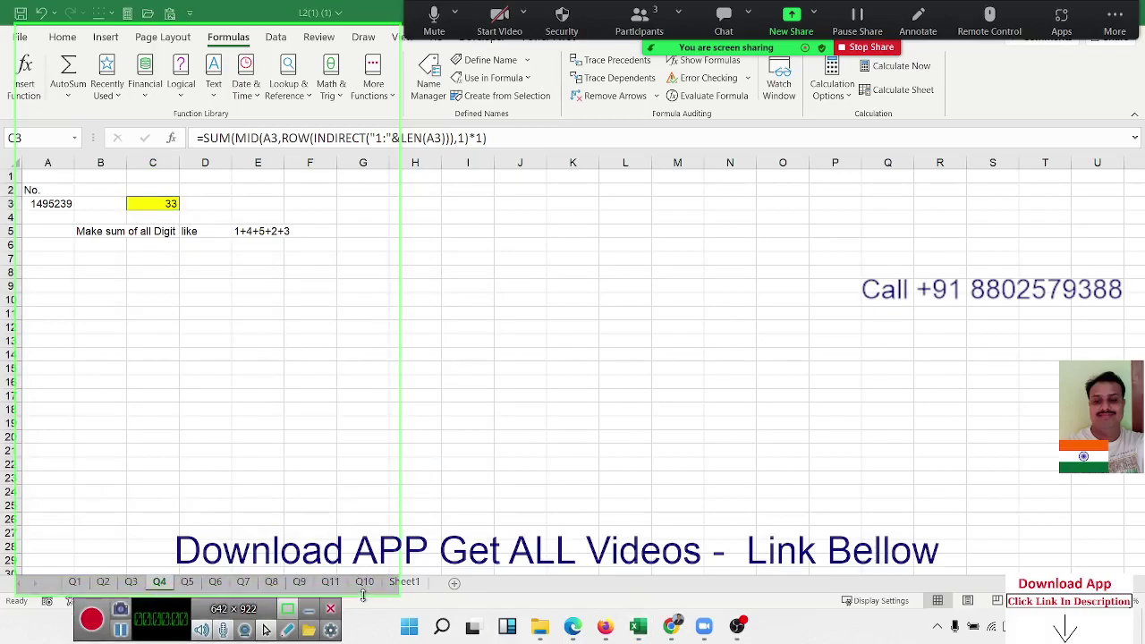
pyautogui.click(188, 582)
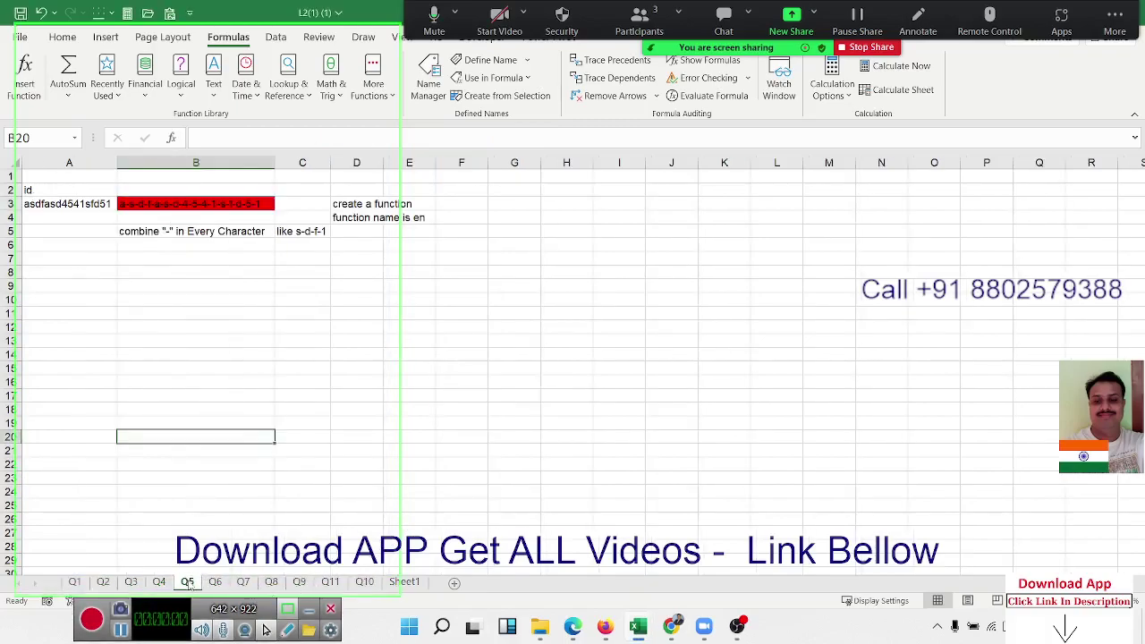
pyautogui.click(215, 582)
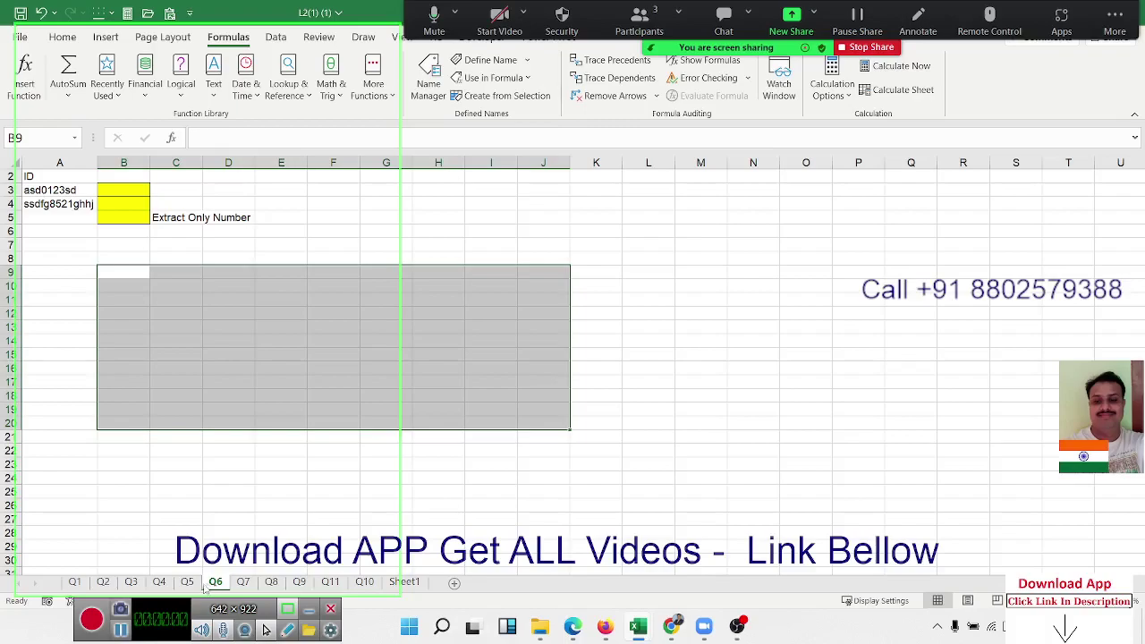
pyautogui.click(116, 190)
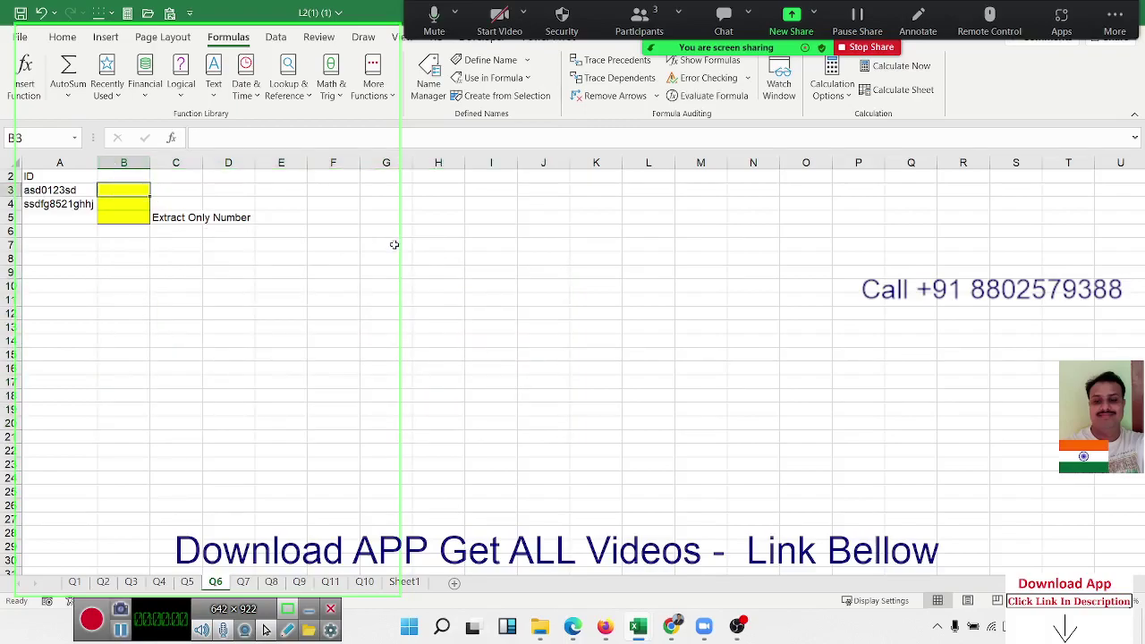
pyautogui.click(62, 256)
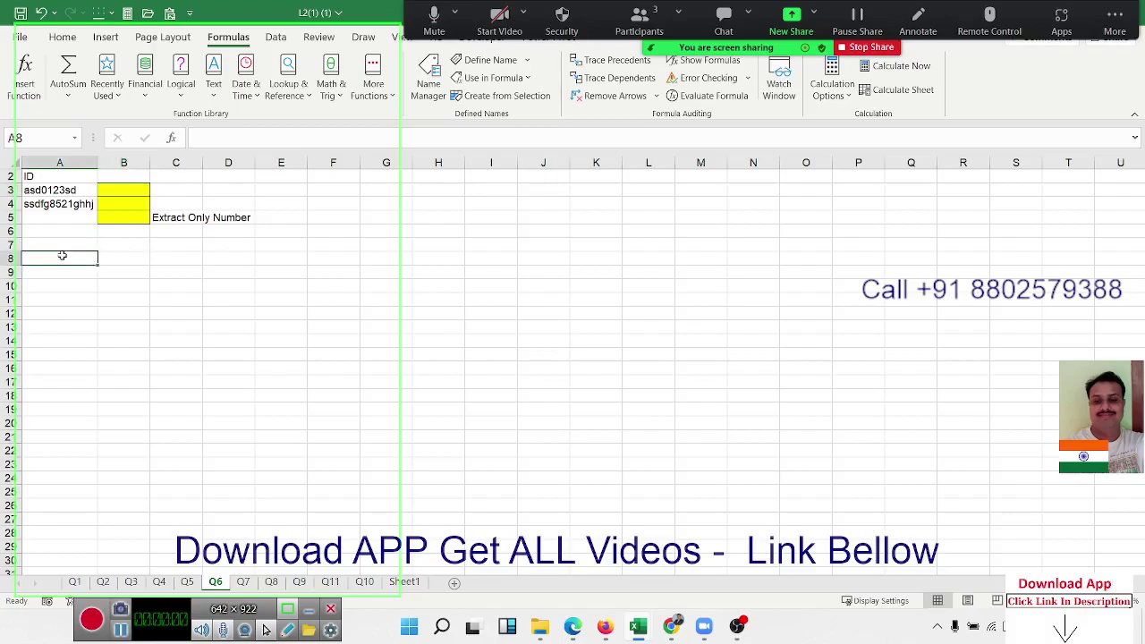
pyautogui.click(93, 617)
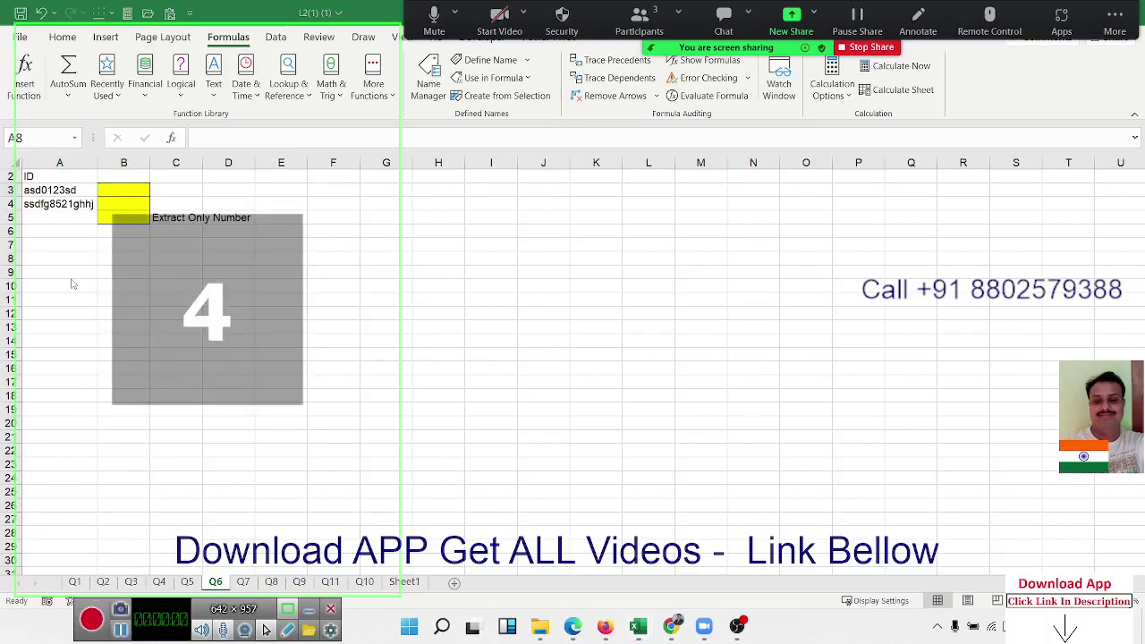
pyautogui.click(188, 583)
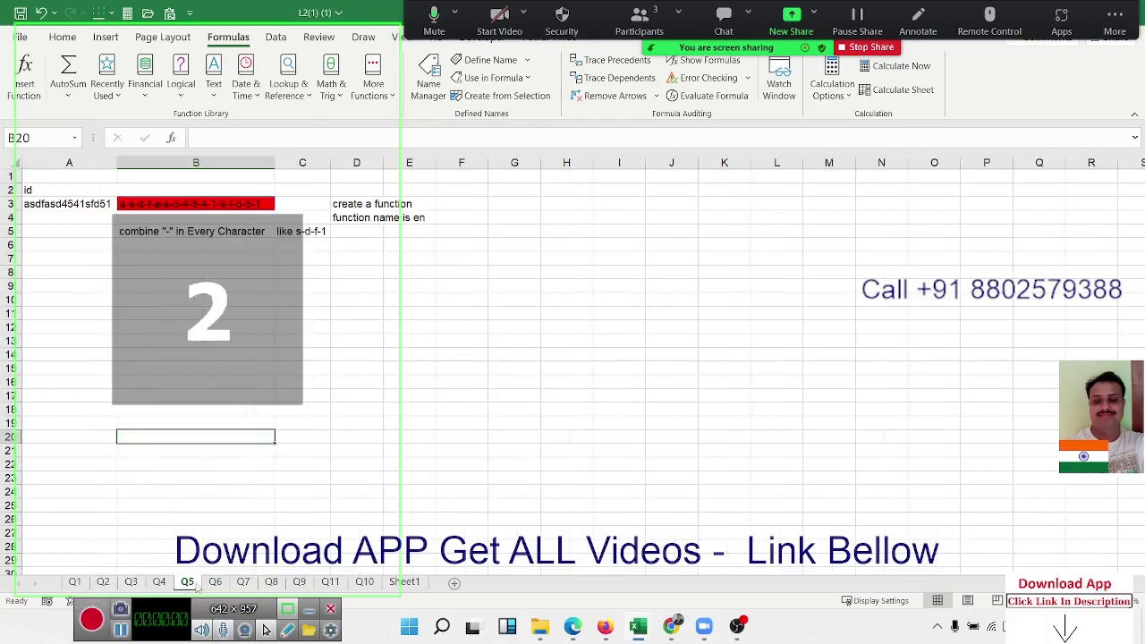
pyautogui.click(212, 582)
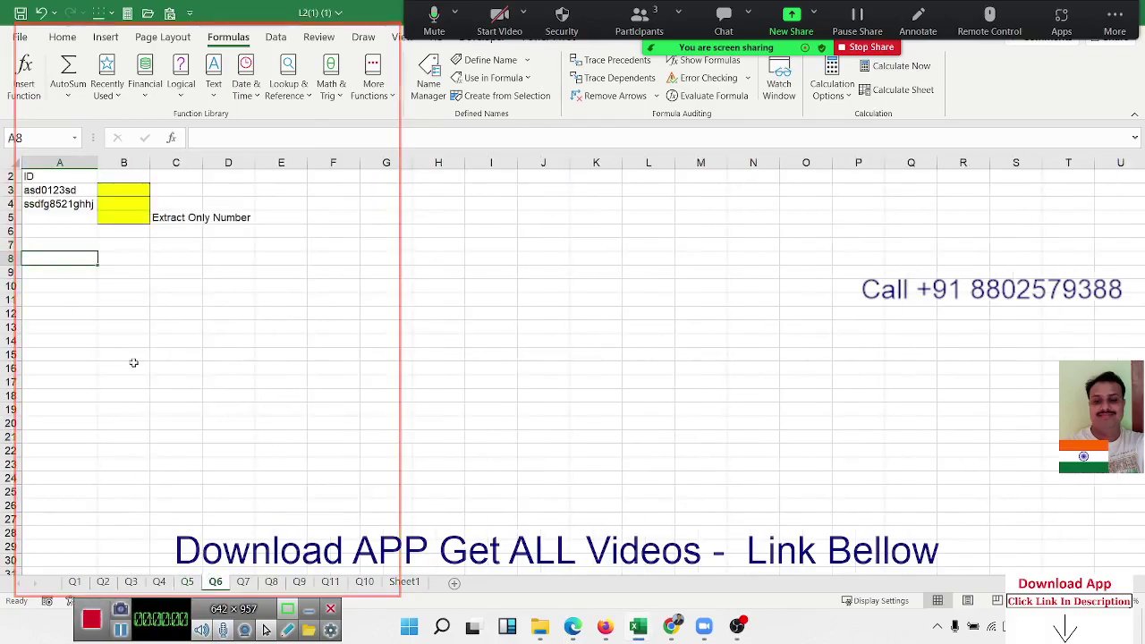
pyautogui.click(70, 192)
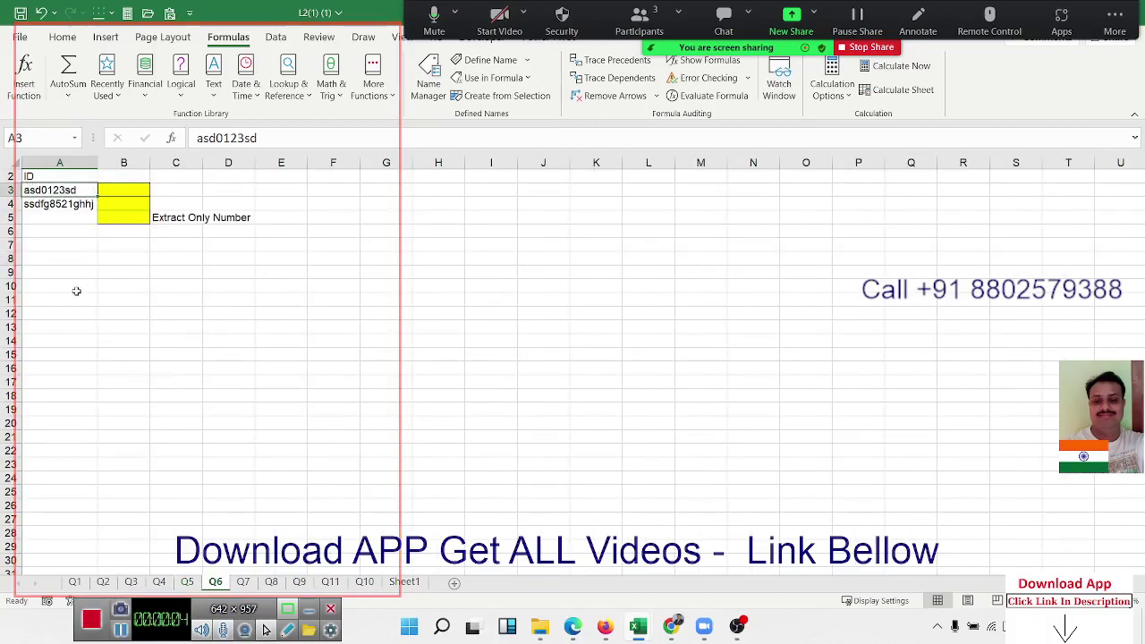
pyautogui.click(67, 243)
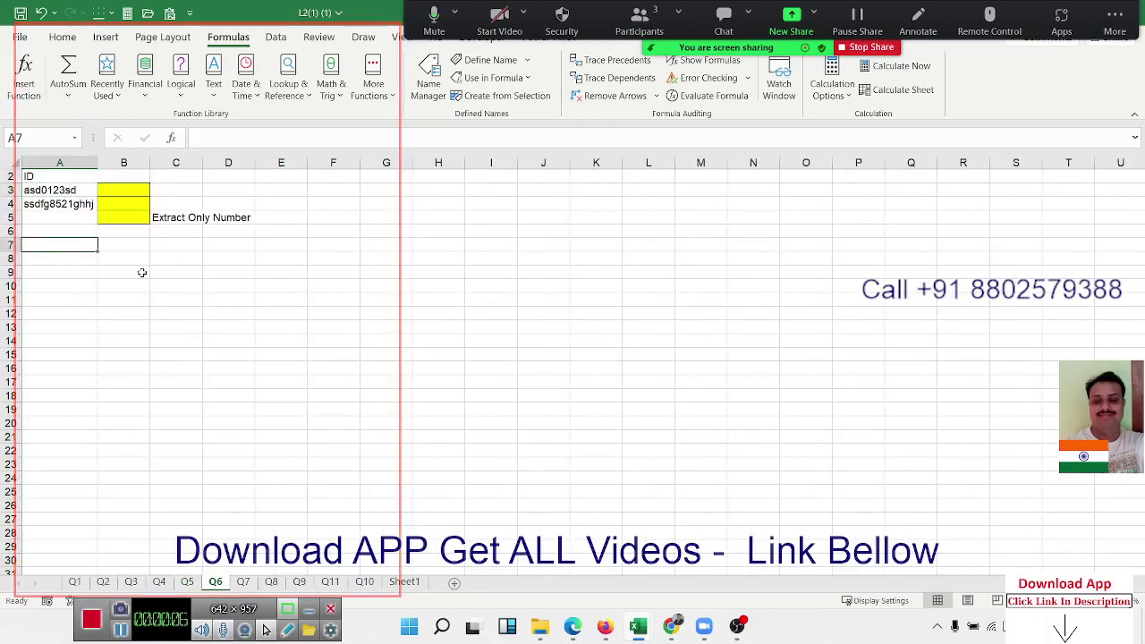
# Step: Enter =MID(A3,COLUMN(1:1),1) in A7, accepting Excel's closing-bracket correction
pyautogui.write('=mi')
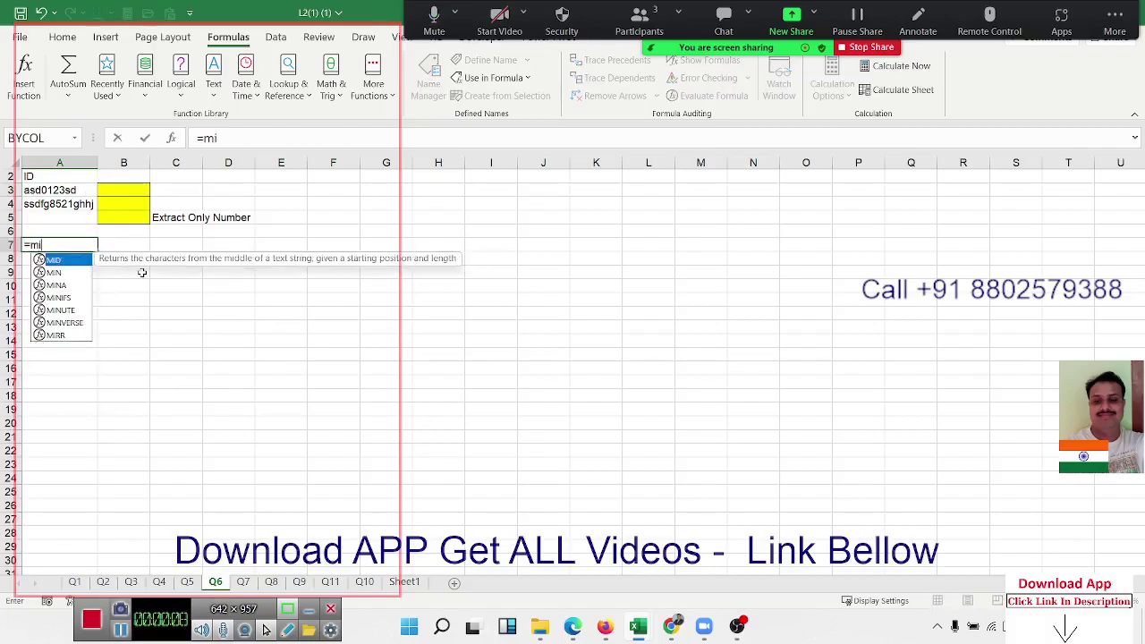
pyautogui.press('Tab')
pyautogui.press('Up')
pyautogui.press('Up')
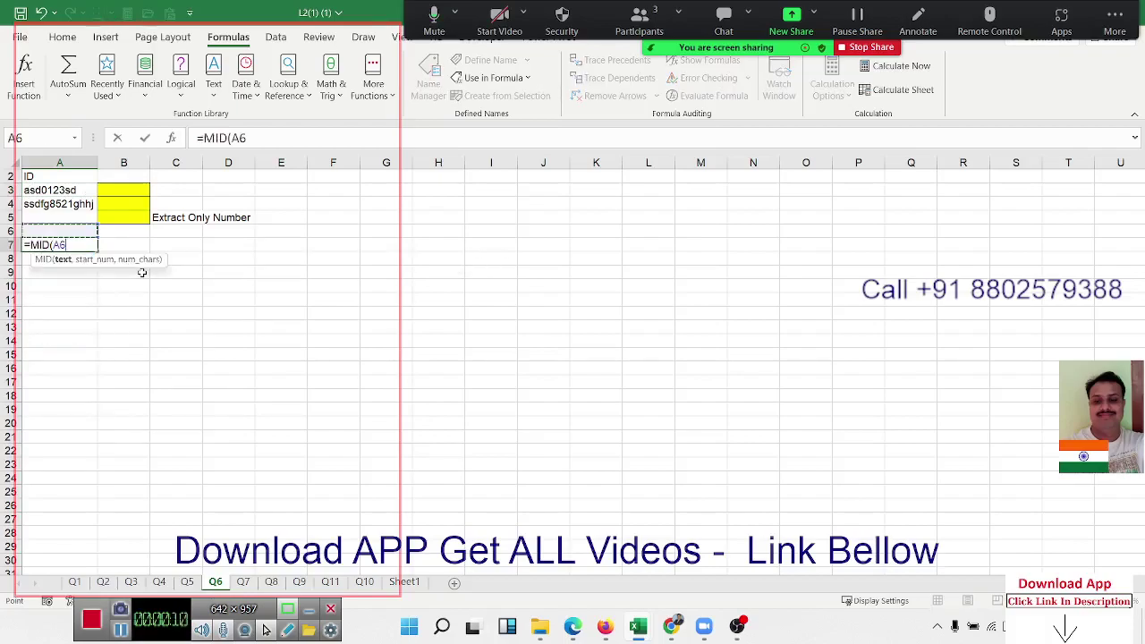
pyautogui.press('Up')
pyautogui.press('Up')
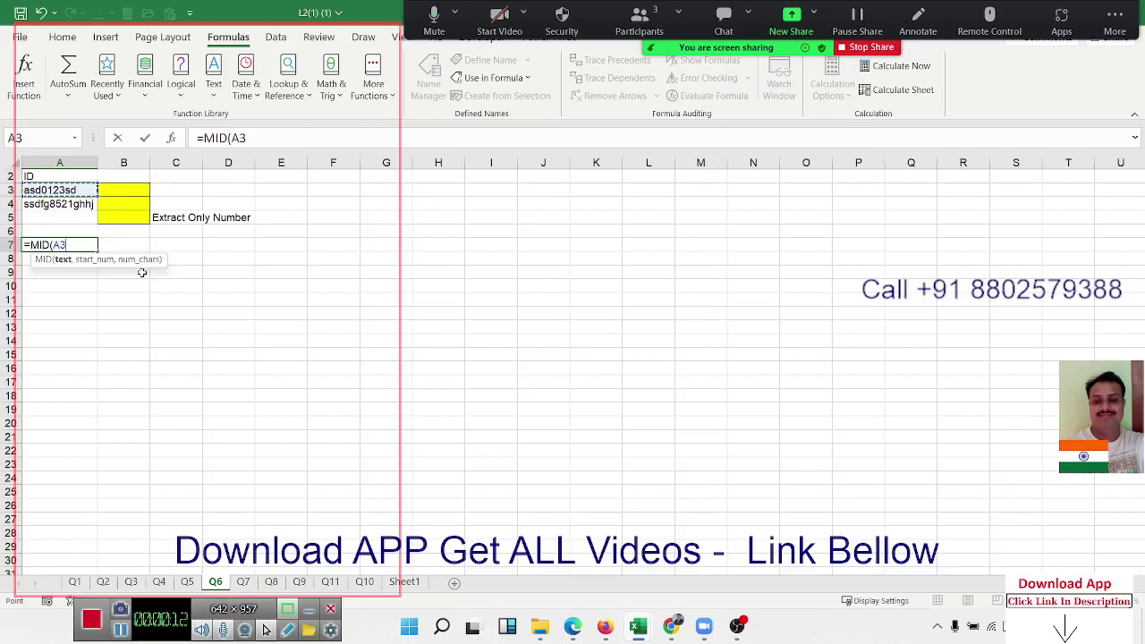
pyautogui.write(',')
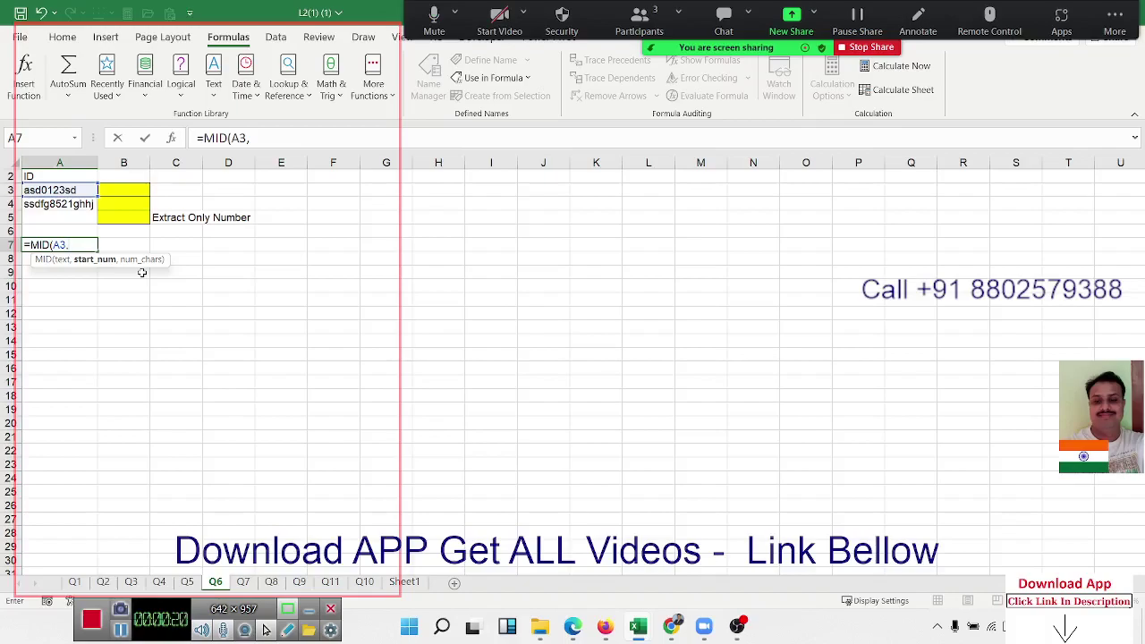
pyautogui.write('col')
pyautogui.press('Tab')
pyautogui.write('1')
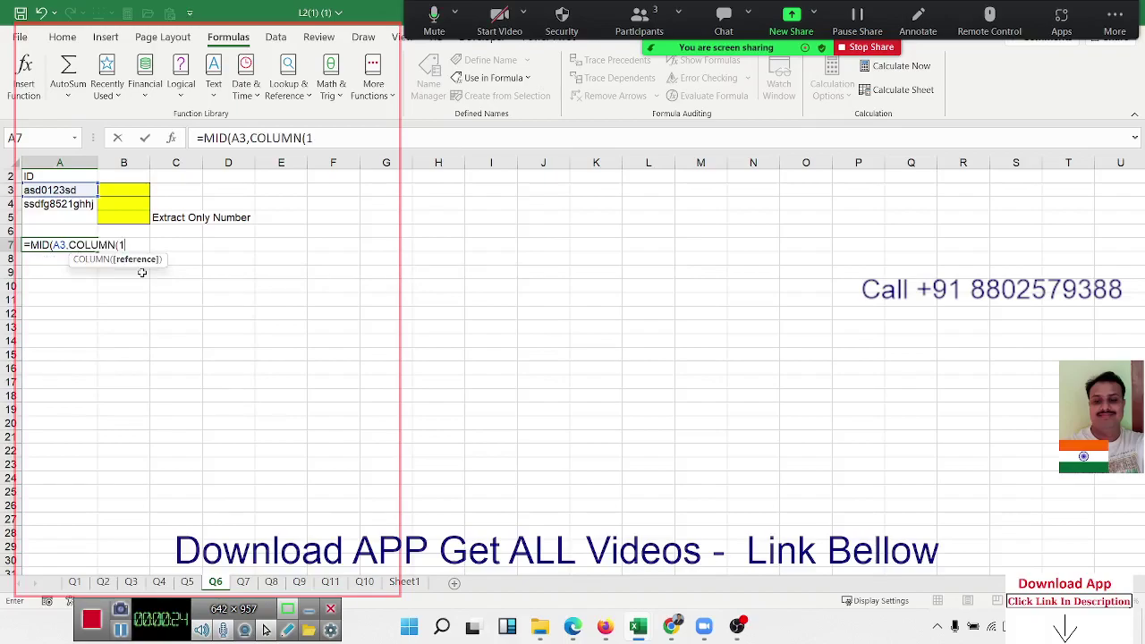
pyautogui.write(':1')
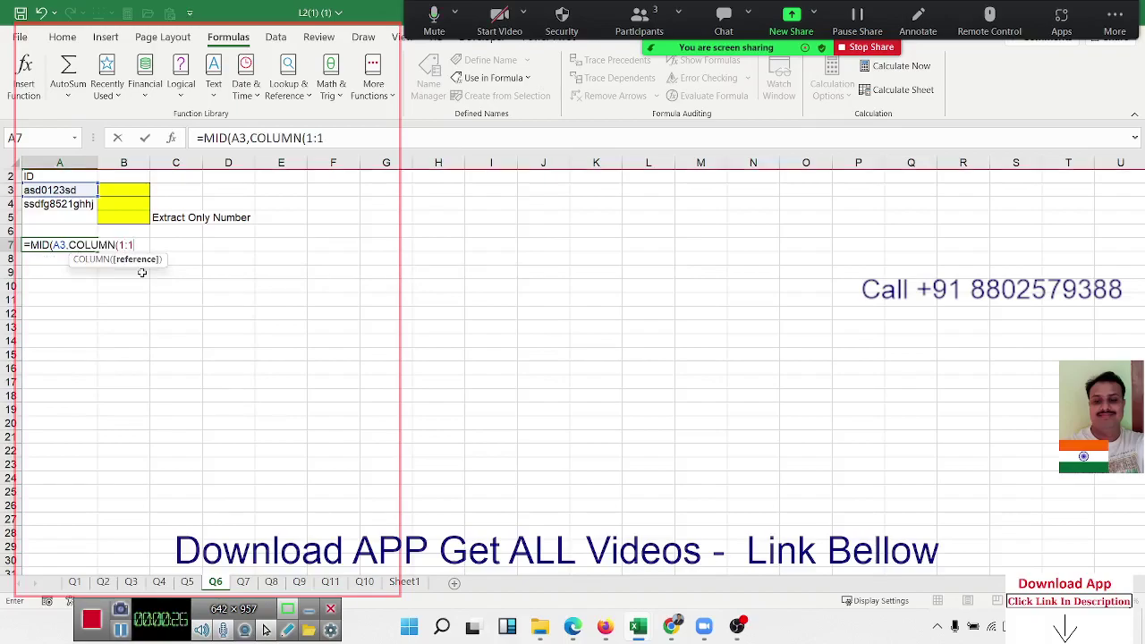
pyautogui.write('),1')
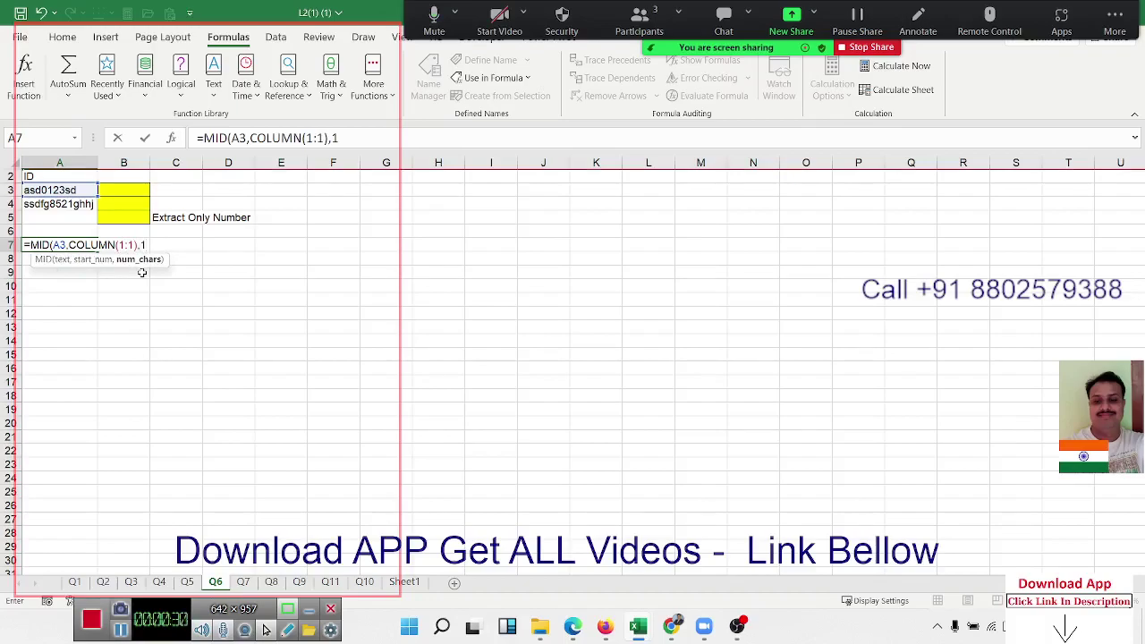
pyautogui.press('Return')
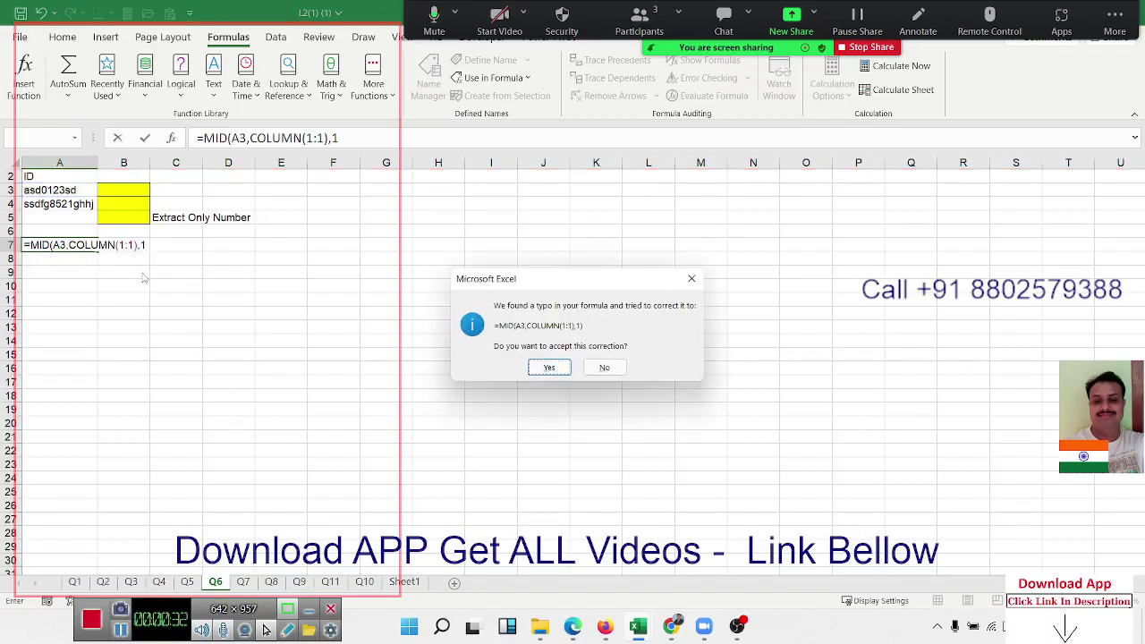
pyautogui.press('Return')
# Step: Check the split characters of asd0123sd along row 7, then move to A8
pyautogui.press('Right')
pyautogui.press('Right')
pyautogui.press('Right')
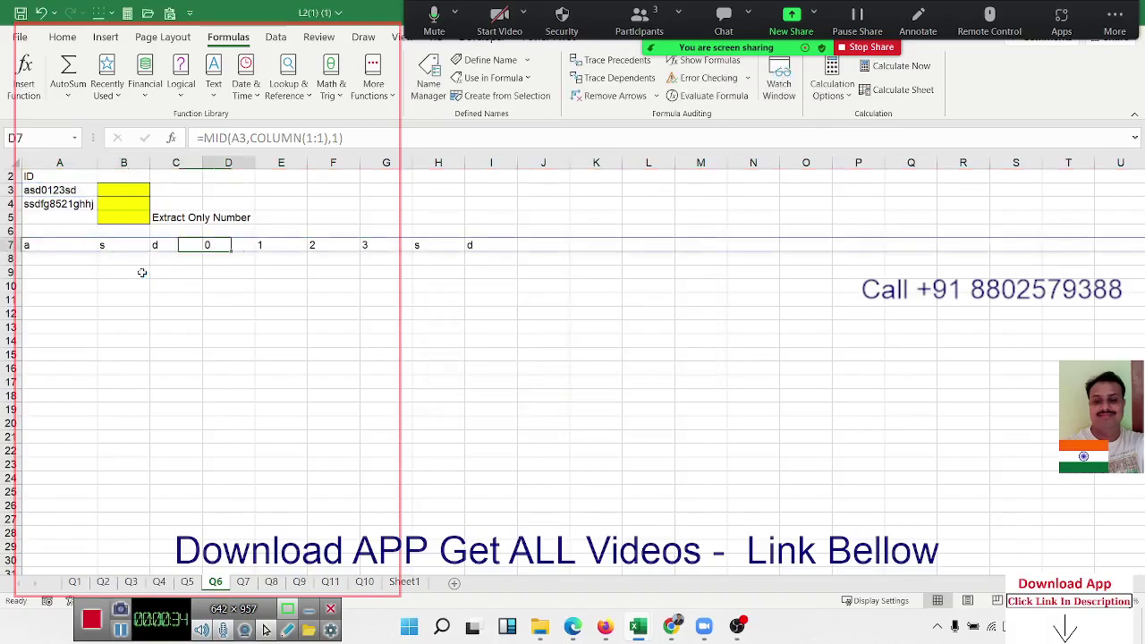
pyautogui.press('Right')
pyautogui.press('Right')
pyautogui.press('Right')
pyautogui.press('Right')
pyautogui.press('Right')
pyautogui.press('Left')
pyautogui.press('Left')
pyautogui.press('Left')
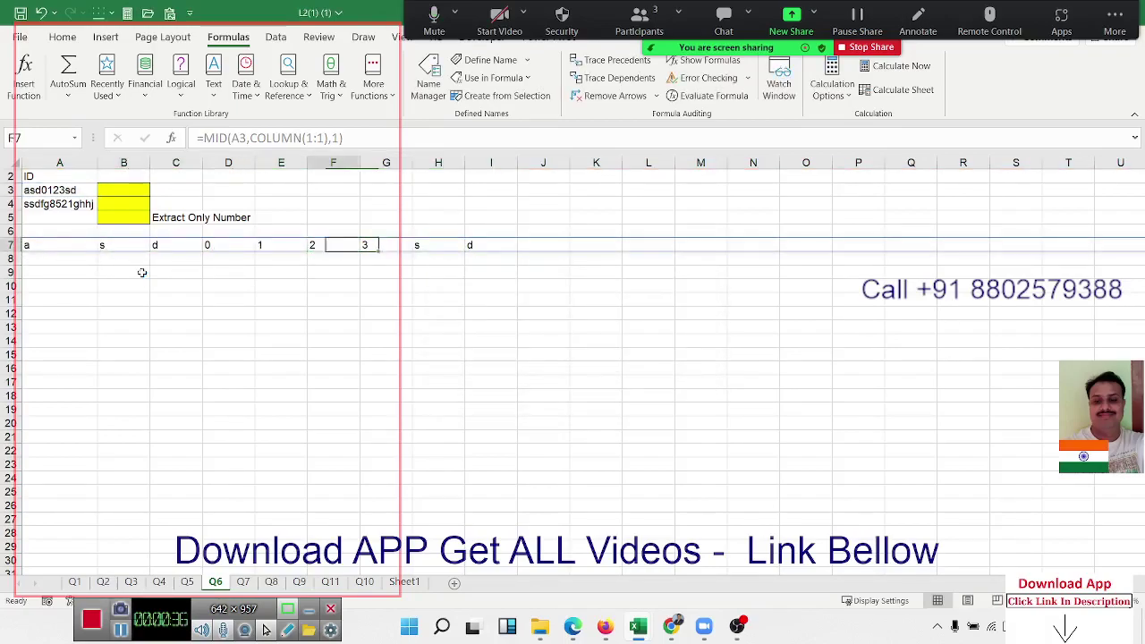
pyautogui.press('Home')
pyautogui.press('Down')
# Step: Enter =A7*1 in A8 to convert the character above into a number
pyautogui.write('=')
pyautogui.press('Up')
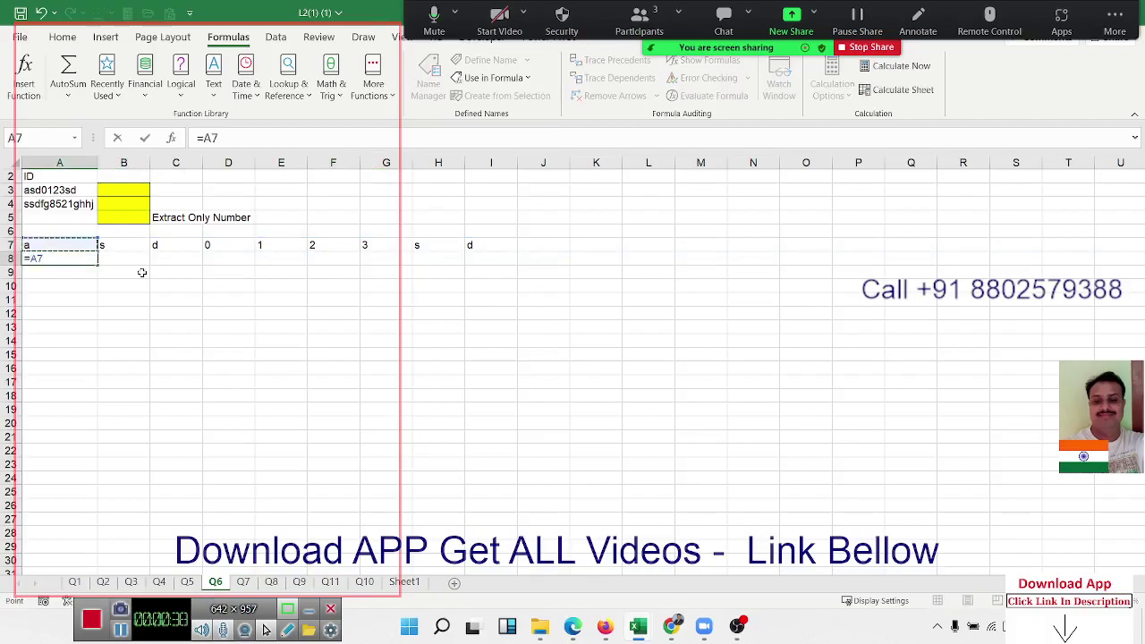
pyautogui.write('*1')
pyautogui.press('Return')
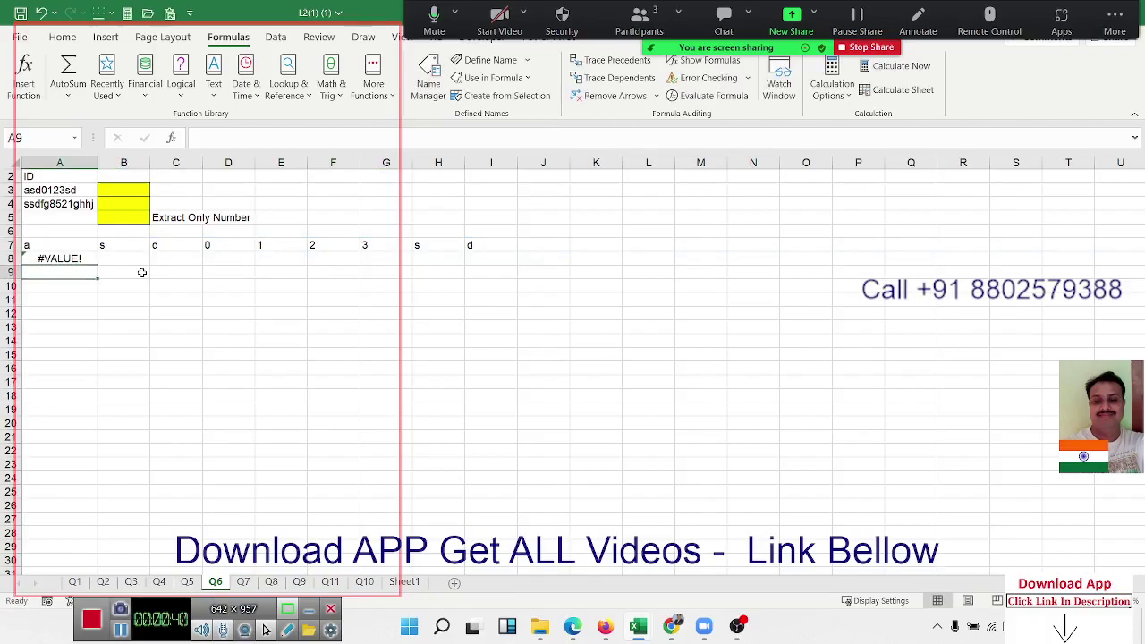
# Step: Fill the conversion across A8:I8, giving 0–3 for digits and #VALUE! for letters
pyautogui.press('Up')
pyautogui.hotkey('shift', 'Right')
pyautogui.hotkey('shift', 'Right')
pyautogui.hotkey('shift', 'Right')
pyautogui.hotkey('shift', 'Right')
pyautogui.hotkey('shift', 'Right')
pyautogui.hotkey('shift', 'Right')
pyautogui.hotkey('shift', 'Right')
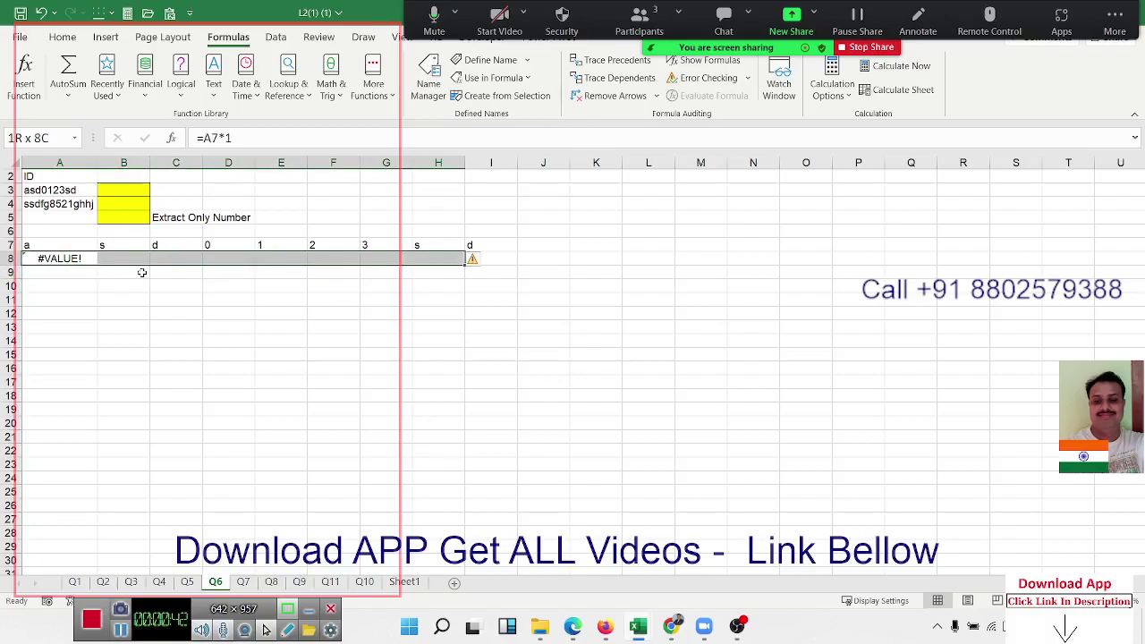
pyautogui.hotkey('shift', 'Right')
pyautogui.hotkey('ctrl', 'r')
pyautogui.press('Right')
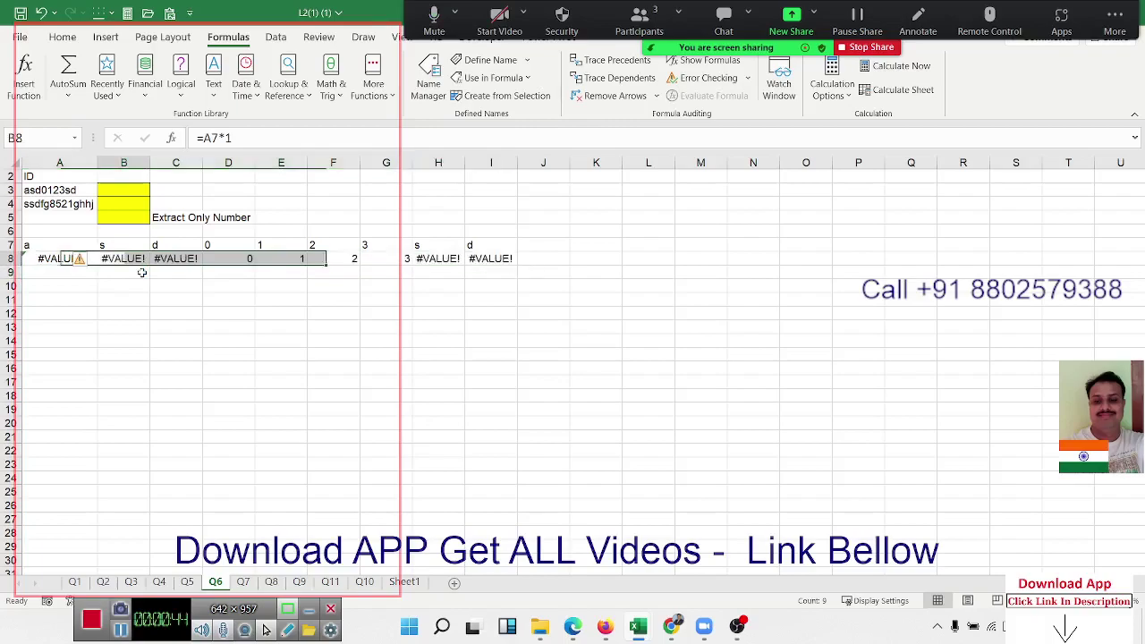
pyautogui.press('Right')
pyautogui.press('Right')
pyautogui.press('Right')
pyautogui.press('Right')
pyautogui.press('Left')
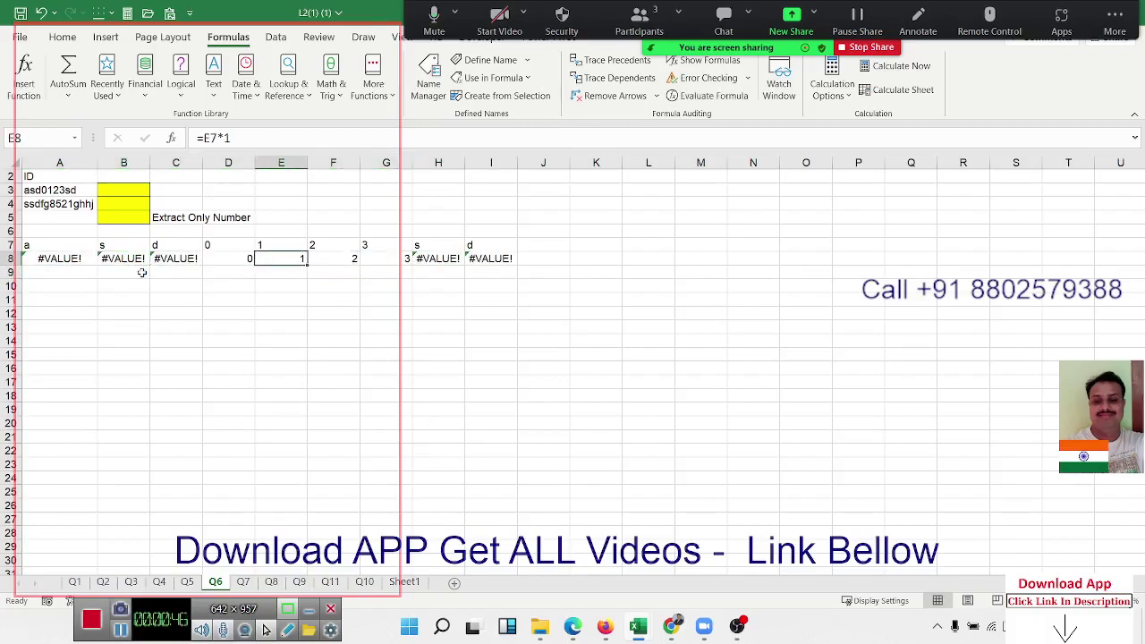
pyautogui.press('Left')
pyautogui.press('Left')
pyautogui.press('Left')
pyautogui.press('Left')
pyautogui.press('Down')
# Step: Enter =ISBLANK(A8) in A9 and fill it across A9:I9, showing FALSE throughout
pyautogui.write('=')
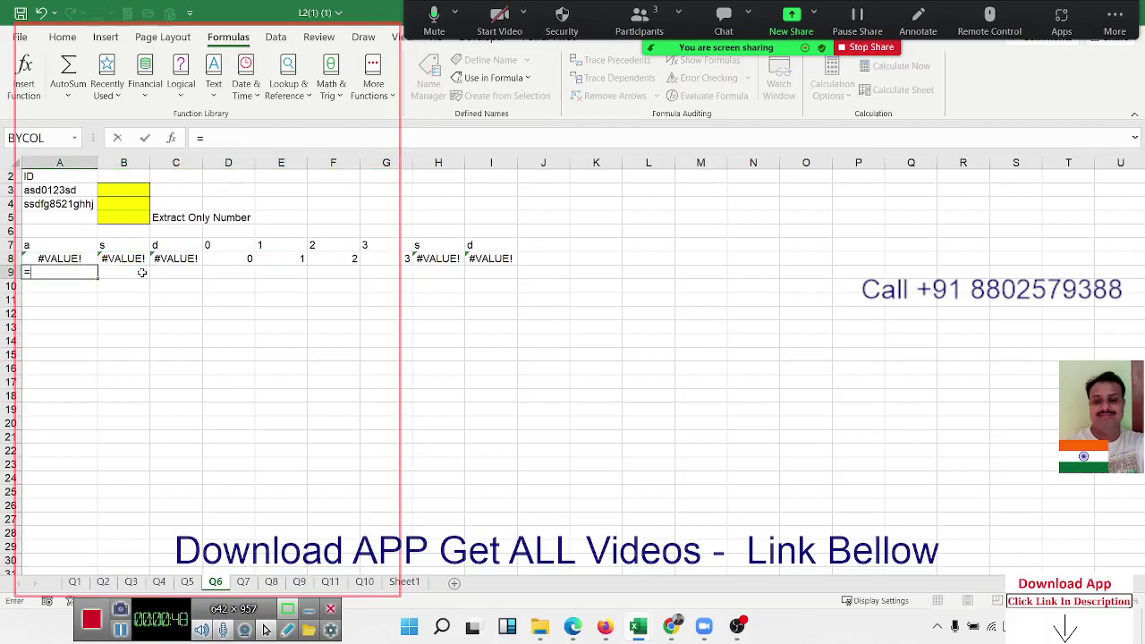
pyautogui.write('is')
pyautogui.press('Tab')
pyautogui.press('Up')
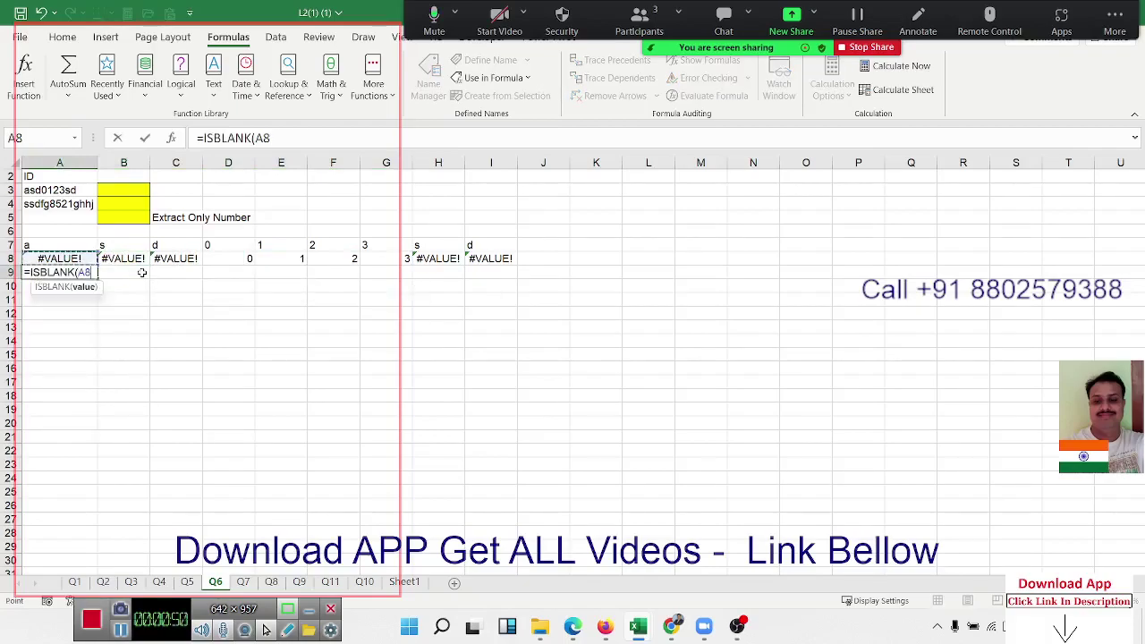
pyautogui.press('Return')
pyautogui.moveTo(59, 272); pyautogui.dragTo(142, 271)
pyautogui.hotkey('shift', 'Right')
pyautogui.hotkey('shift', 'Right')
pyautogui.hotkey('shift', 'Right')
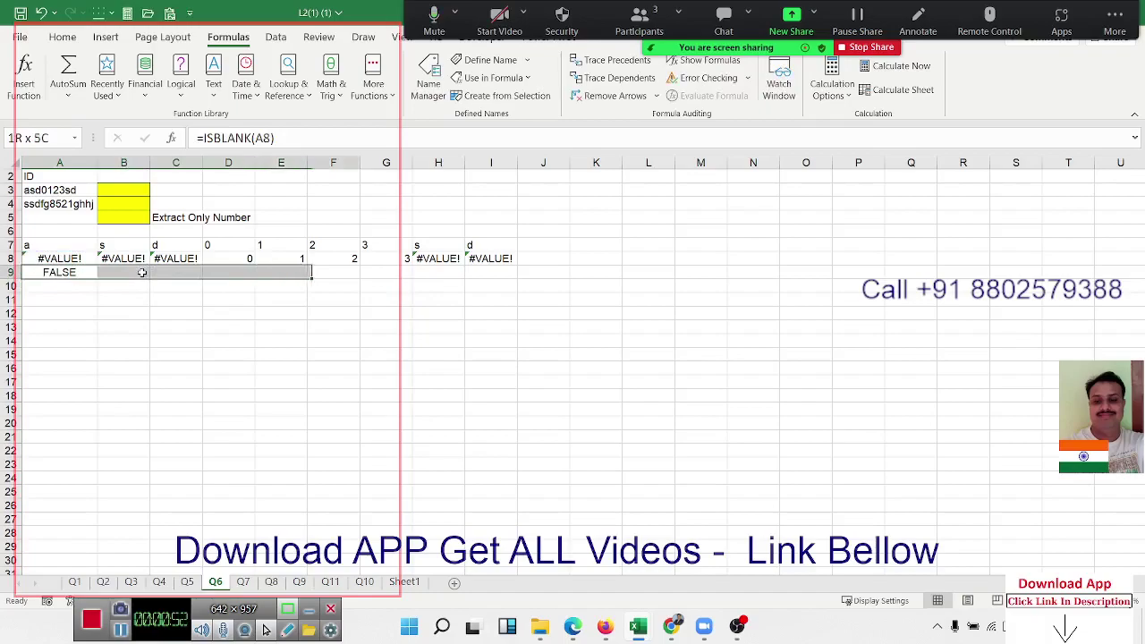
pyautogui.hotkey('shift', 'Right')
pyautogui.hotkey('shift', 'Right')
pyautogui.hotkey('shift', 'Right')
pyautogui.hotkey('ctrl', 'r')
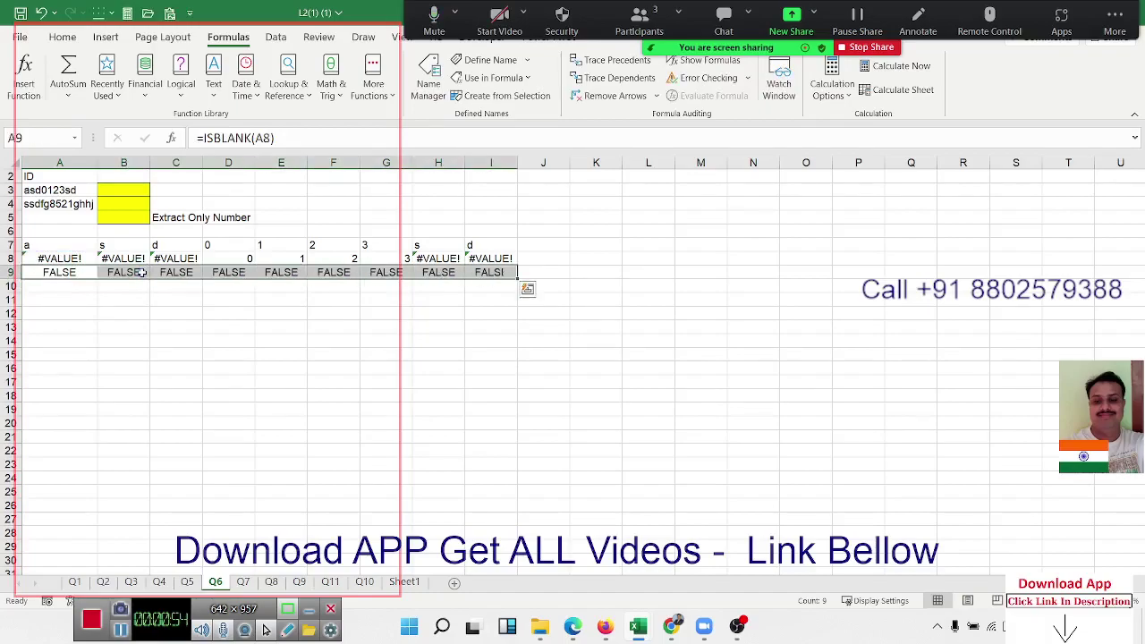
# Step: Start rewriting A9 as =ISERROR( using the function autocomplete
pyautogui.press('Left')
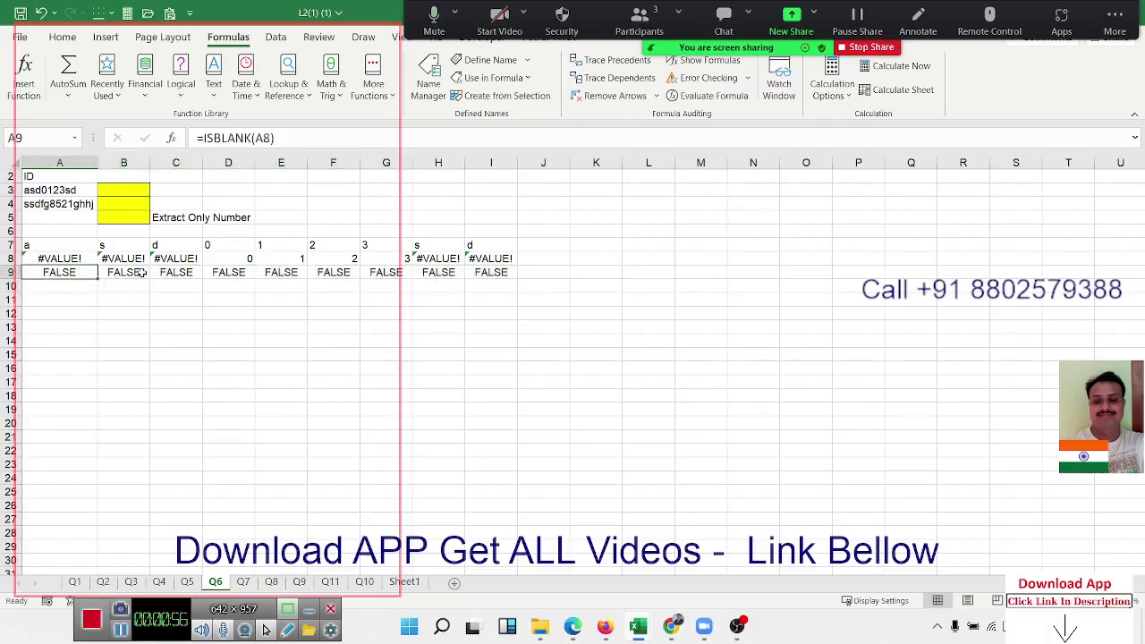
pyautogui.write('=is')
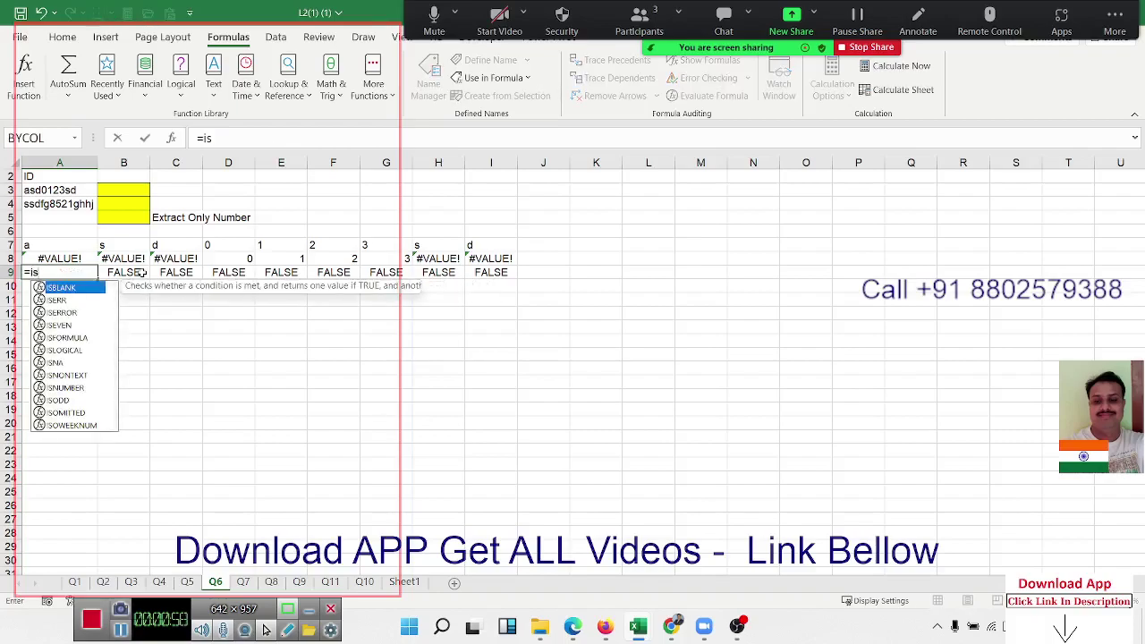
pyautogui.press('Down')
pyautogui.press('Down')
pyautogui.press('Tab')
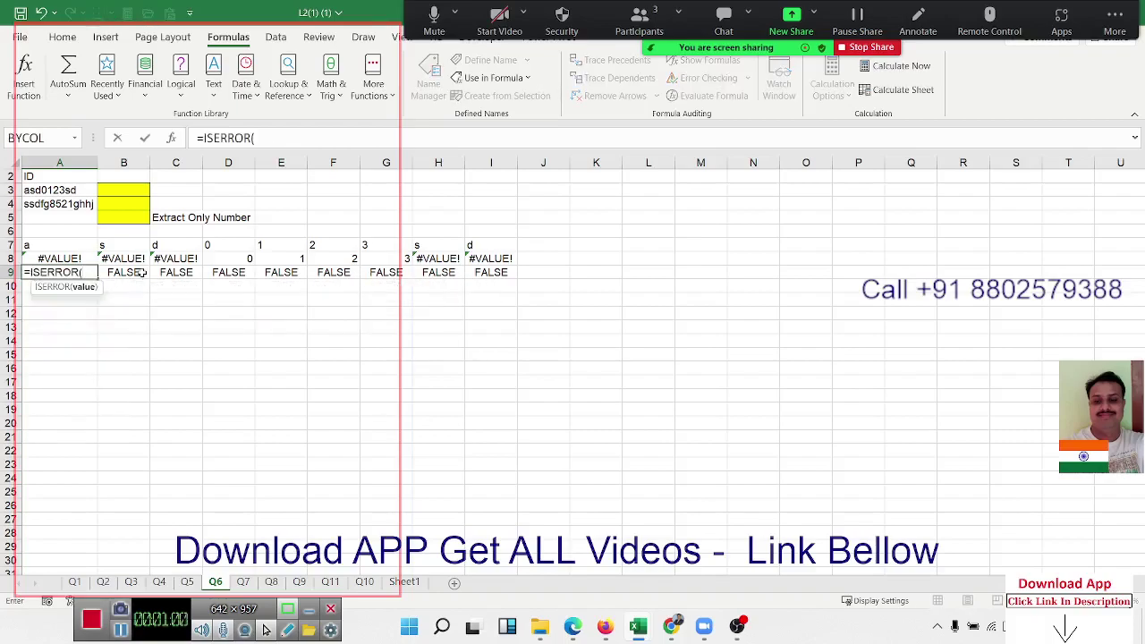